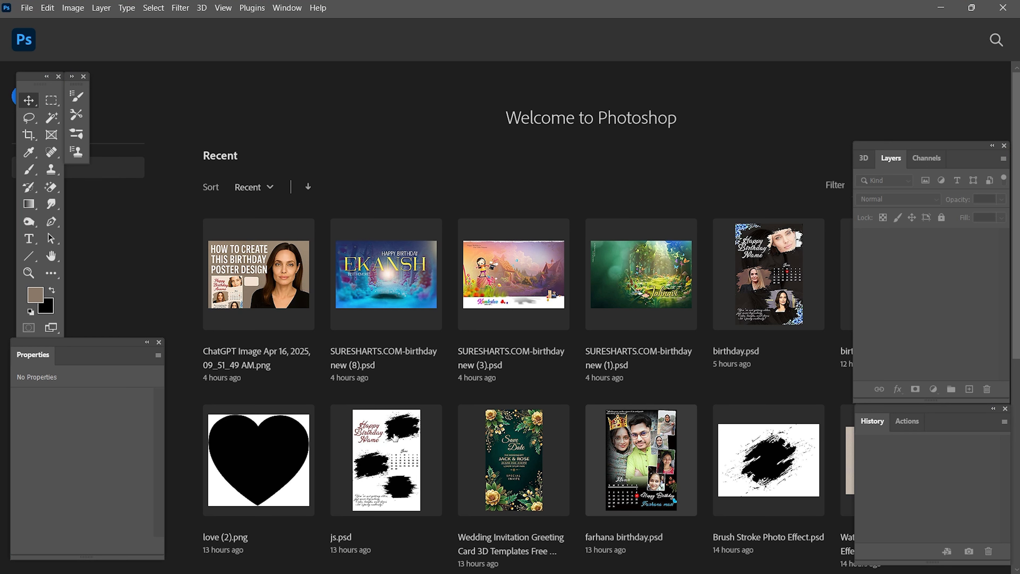
Step: Create a new 12 x 18 inch document at 300 pixels/inch in RGB Color with a white background
click(27, 9)
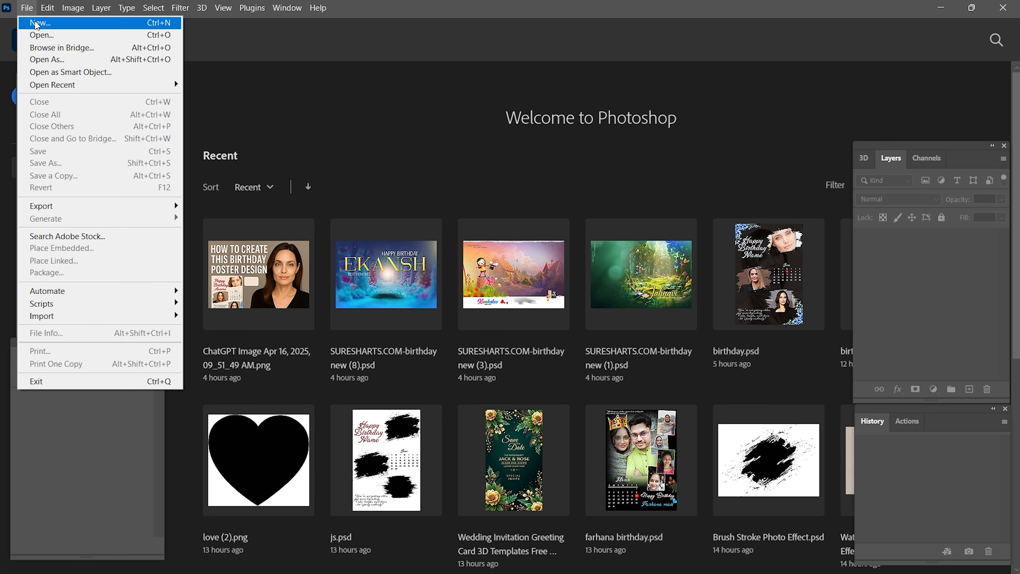
click(41, 27)
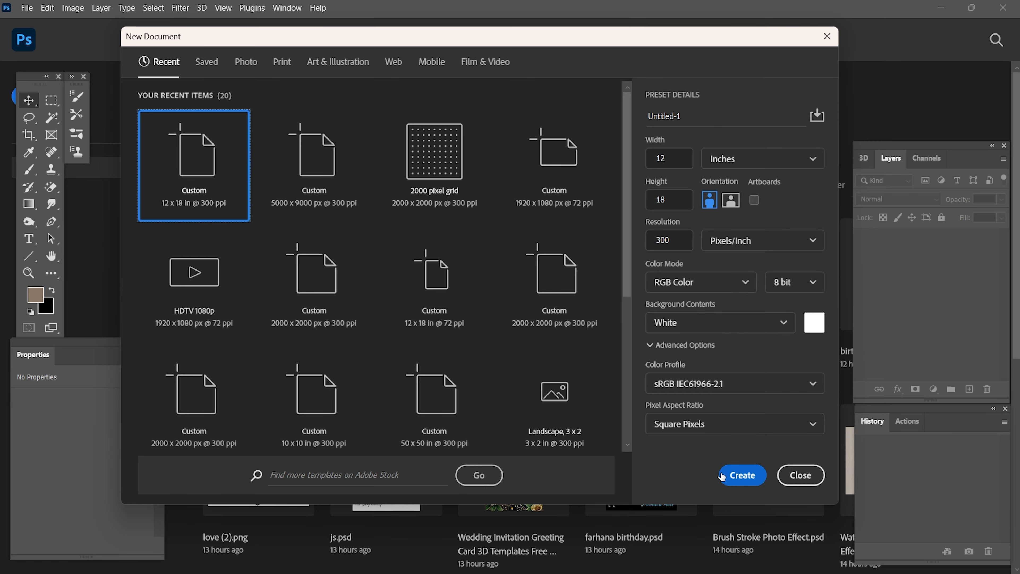
click(752, 479)
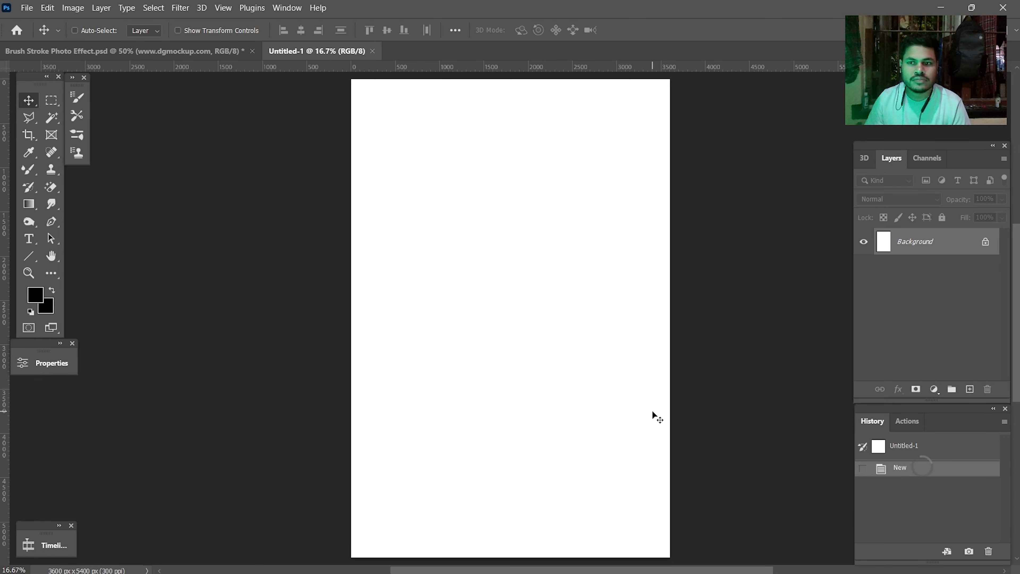
Step: Add a Solid Color fill layer above the background in dusty pink, d4bbbb
click(935, 389)
click(935, 390)
click(935, 390)
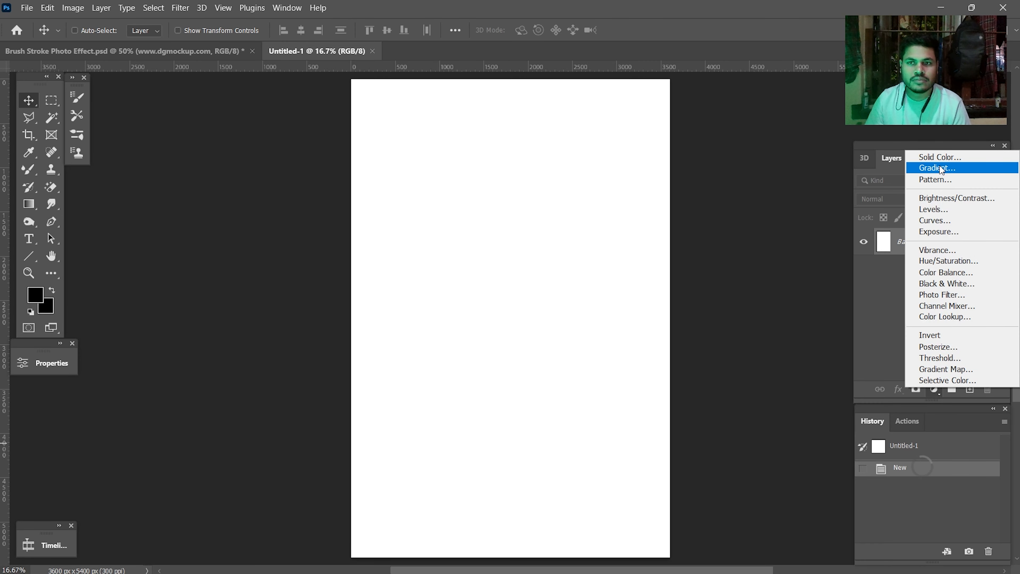
click(933, 158)
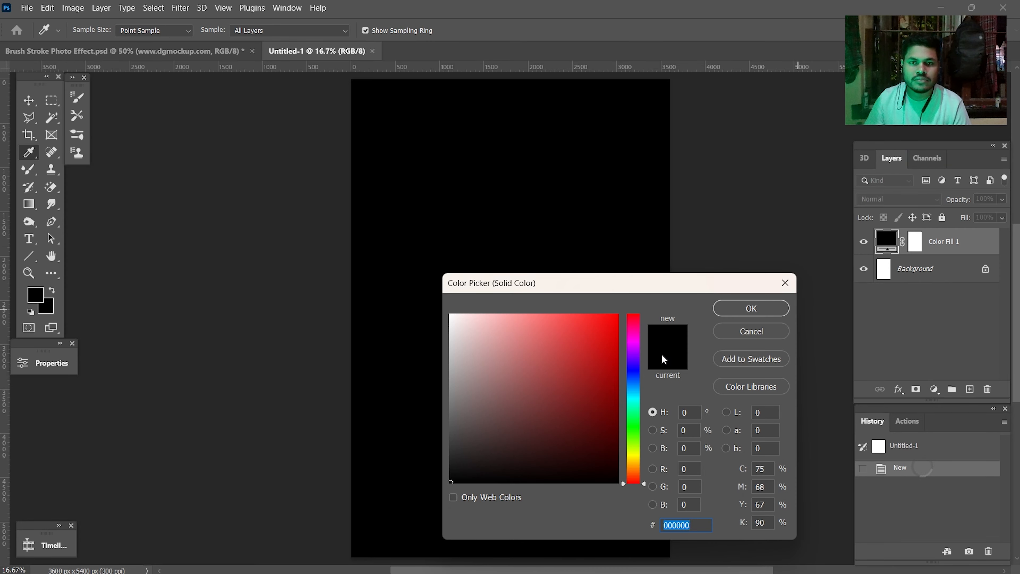
mouse_move(599, 347)
mouse_down()
mouse_move(590, 376)
mouse_move(496, 335)
mouse_move(479, 335)
mouse_move(462, 360)
mouse_move(450, 315)
mouse_move(482, 482)
mouse_move(529, 409)
mouse_move(473, 326)
mouse_move(449, 313)
mouse_move(470, 344)
mouse_up()
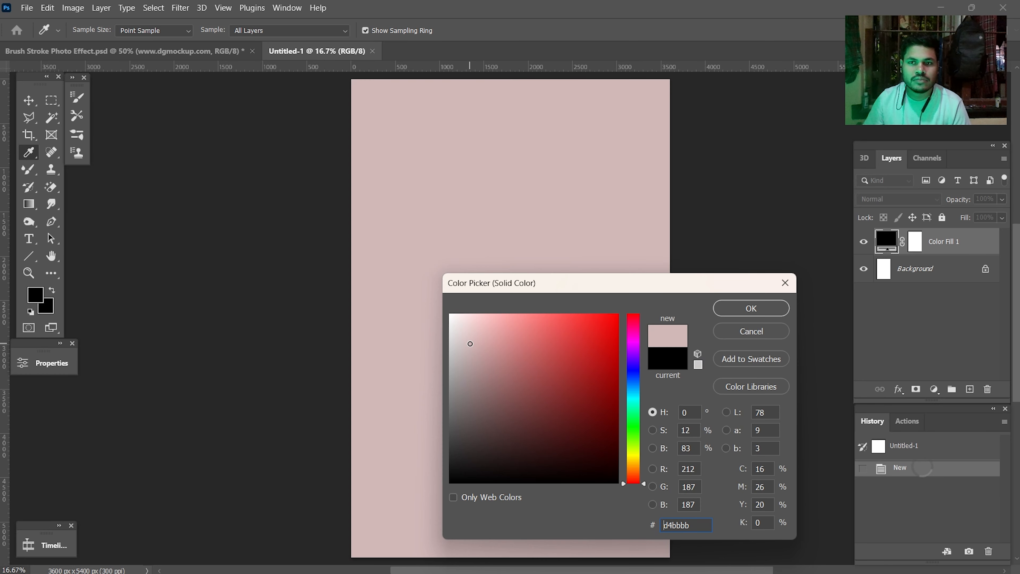
click(752, 307)
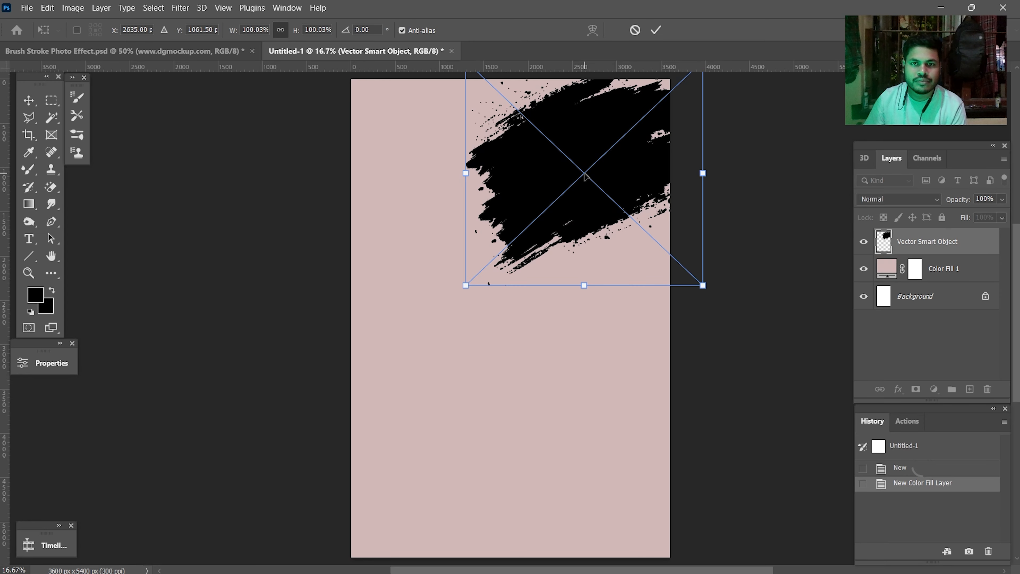
Step: Scale the placed black brush stroke to about 74%, rotate it about 13°, and position it in the poster's upper right
drag(570, 224, 542, 272)
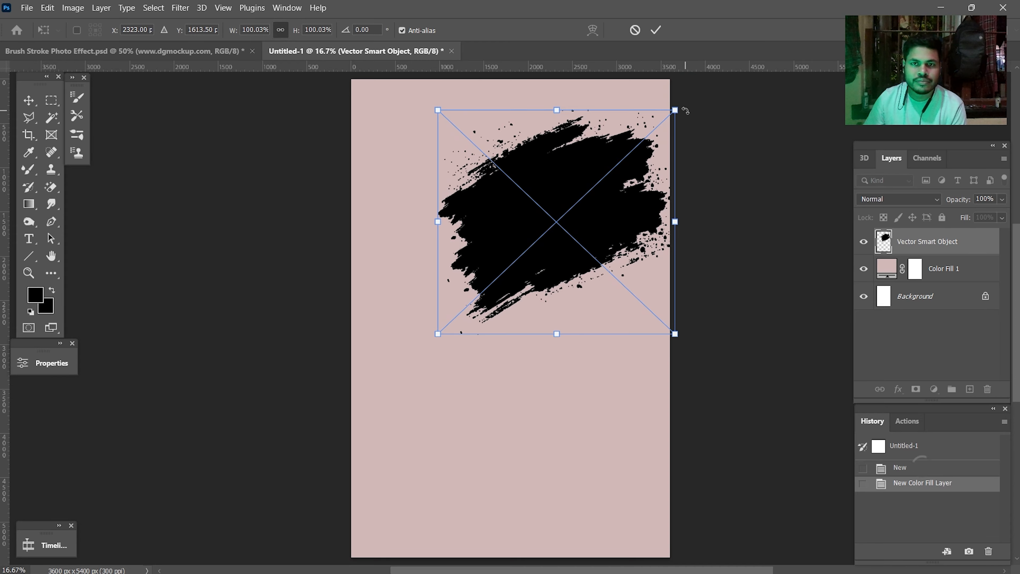
mouse_move(685, 110)
mouse_down()
mouse_move(683, 98)
mouse_move(586, 69)
mouse_move(515, 85)
mouse_move(678, 177)
mouse_move(697, 164)
mouse_move(625, 203)
mouse_up()
drag(558, 245, 612, 183)
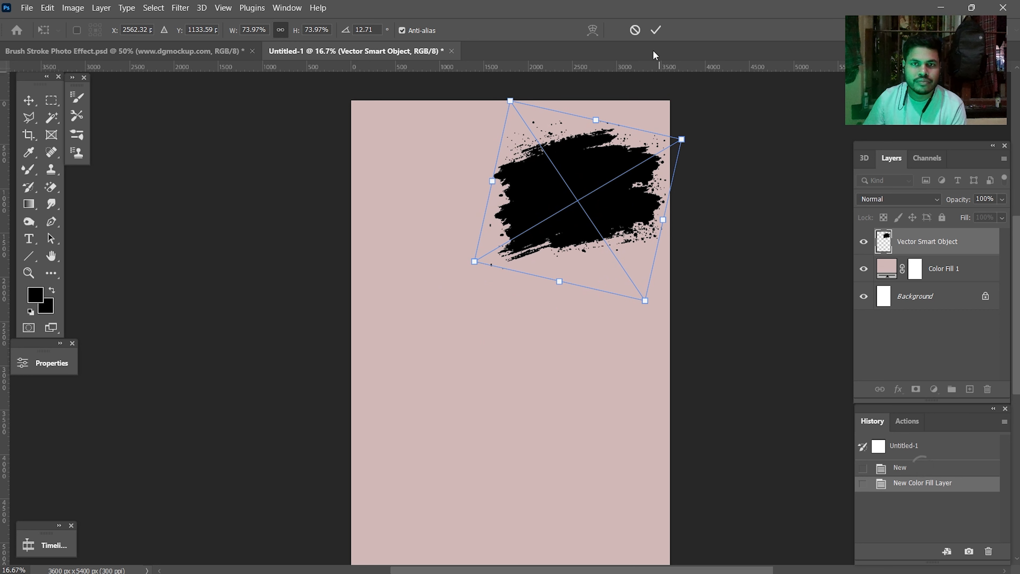
click(655, 30)
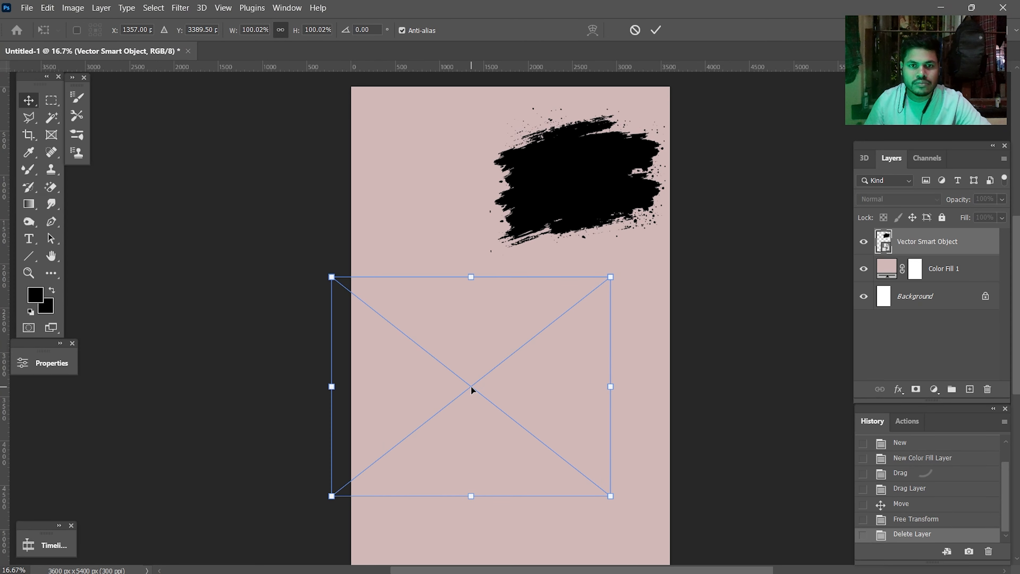
Step: Scale the second placed brush stroke to about 64%, rotate it about 39°, and position it in the poster's lower right
drag(332, 277, 389, 324)
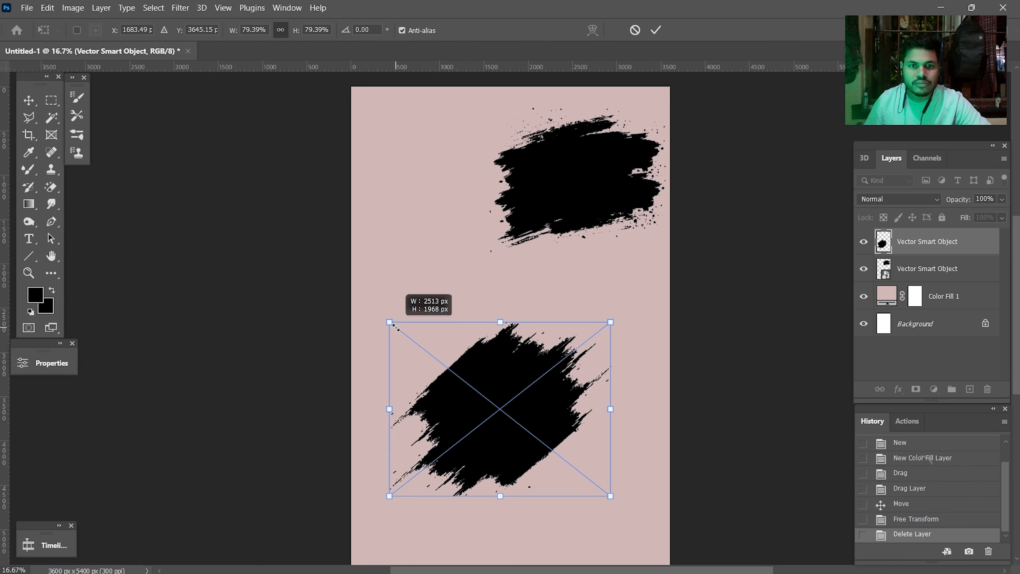
drag(706, 419, 716, 500)
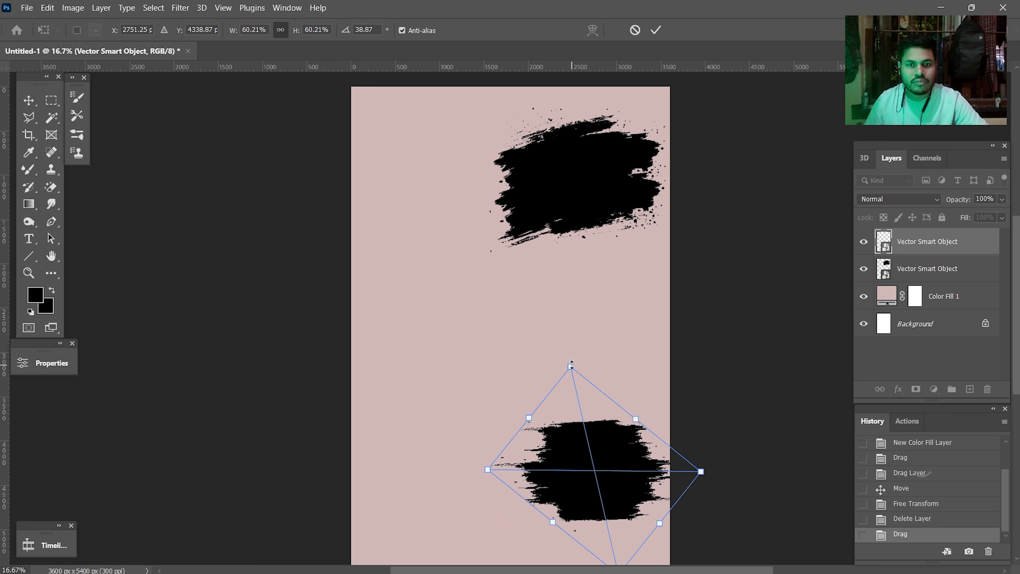
drag(571, 364, 567, 355)
drag(614, 436, 612, 442)
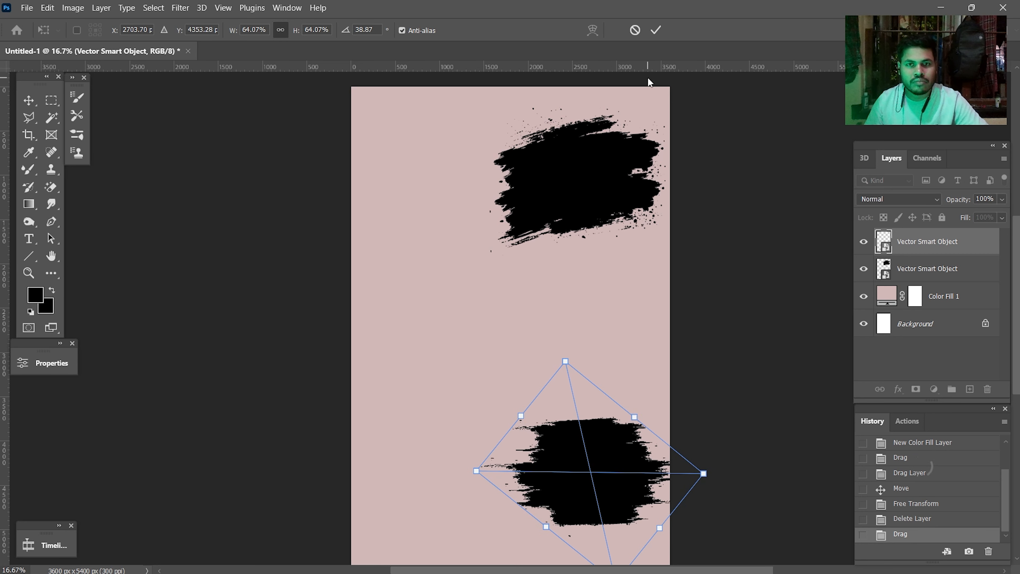
click(656, 30)
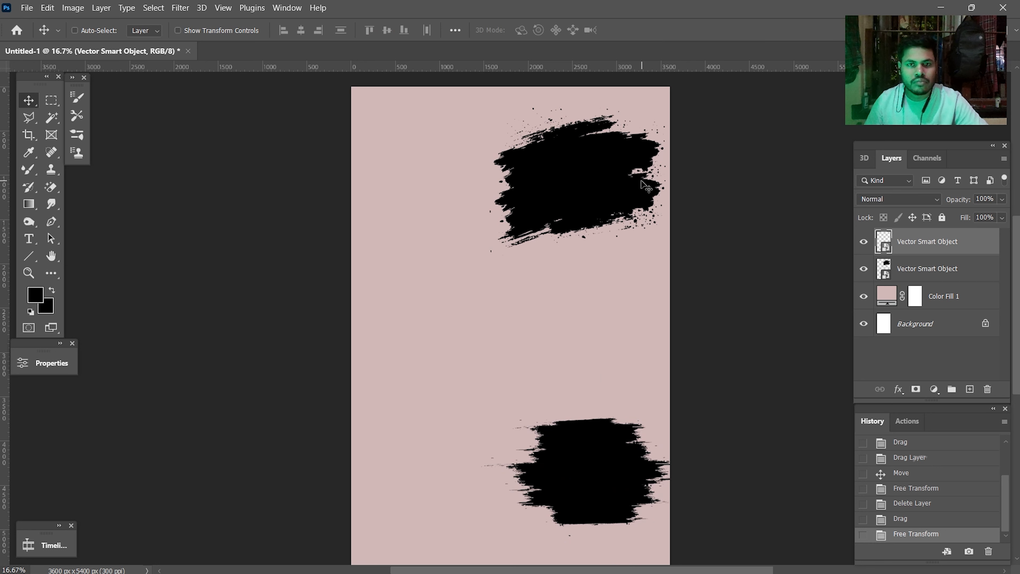
Step: Duplicate the upper brush stroke and place the copy at the poster's left edge, midway down
click(909, 271)
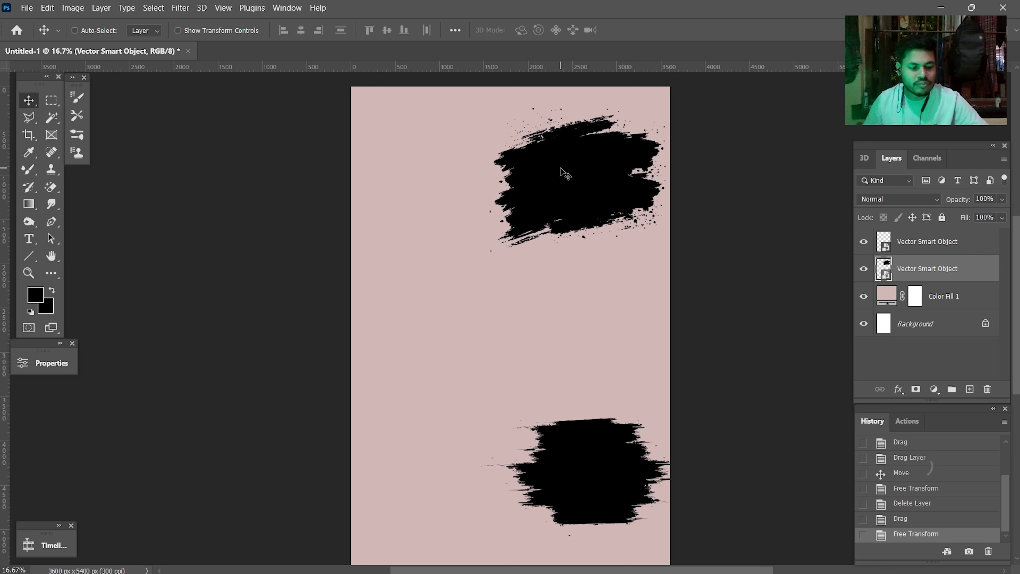
key(ctrl+t)
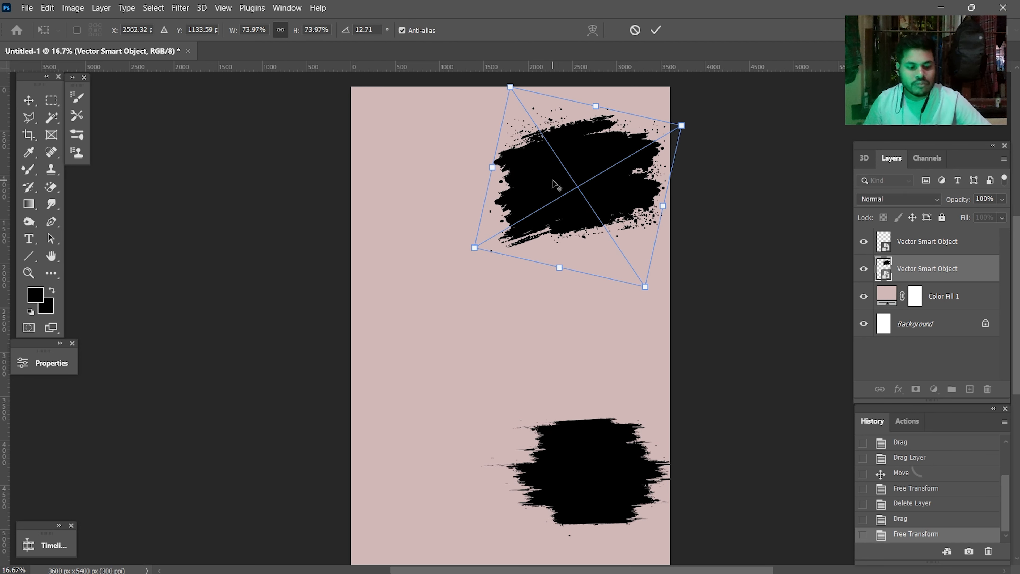
click(659, 30)
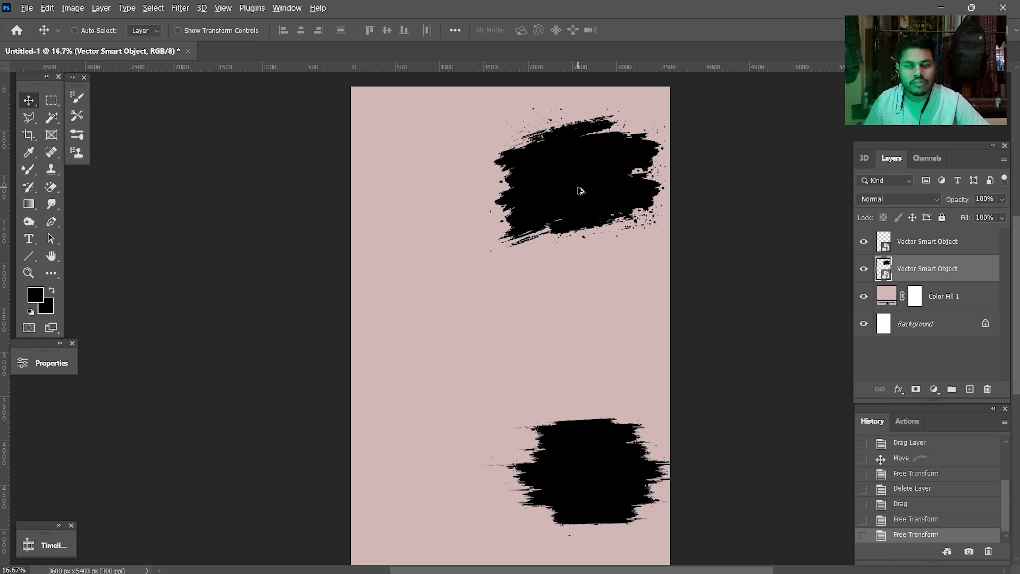
mouse_move(562, 193)
mouse_down()
mouse_move(432, 350)
mouse_move(443, 359)
mouse_up()
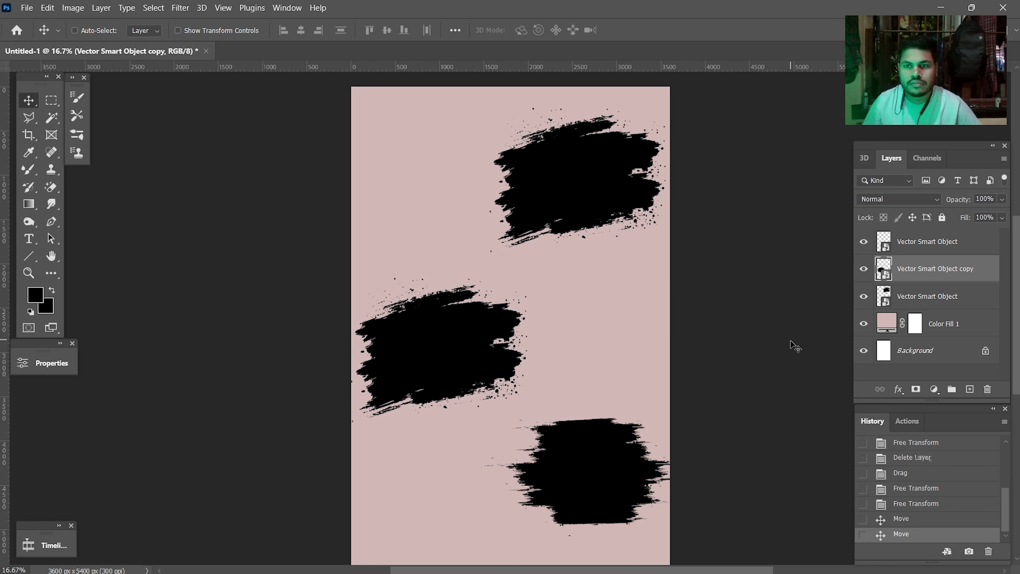
Step: Add a new layer above the brush strokes and enter the three-line heading "Happy Birthday Name" in the poster's upper left
click(921, 244)
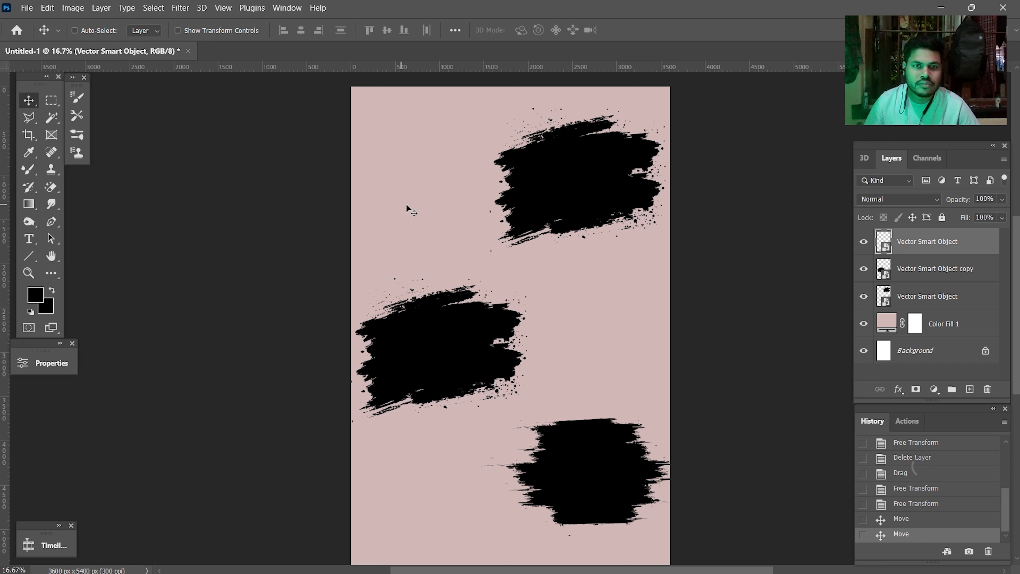
click(968, 389)
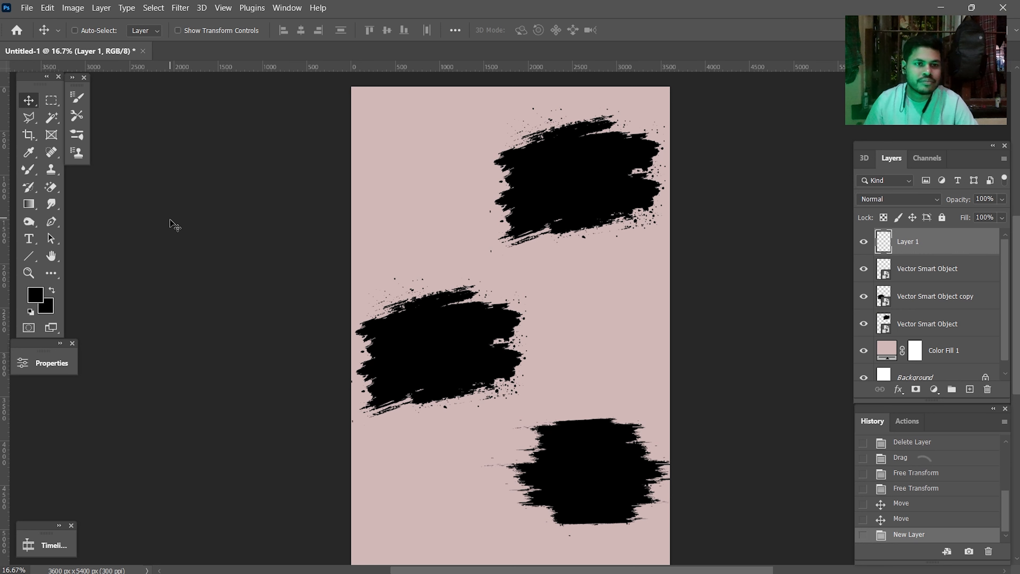
click(28, 239)
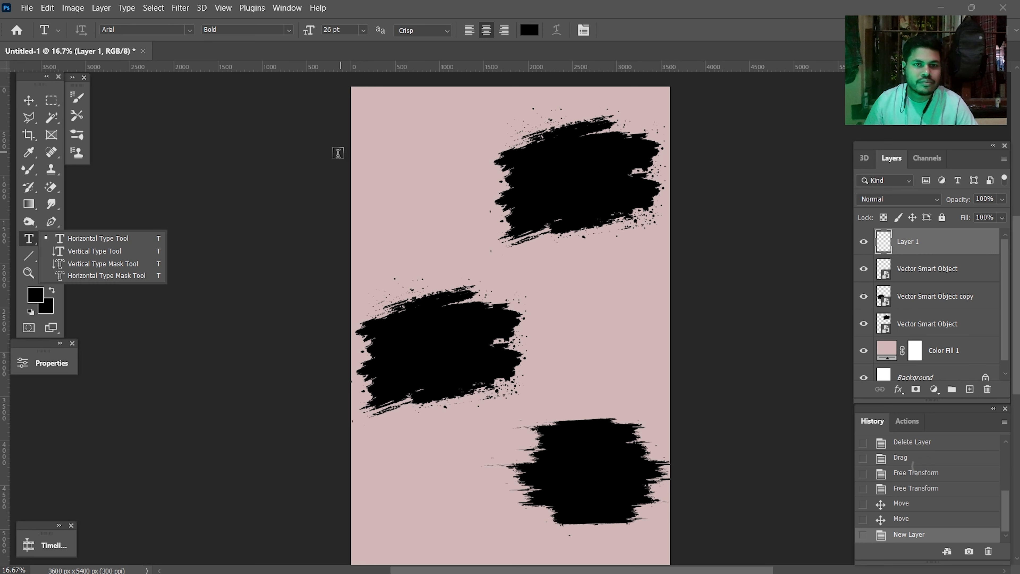
click(91, 238)
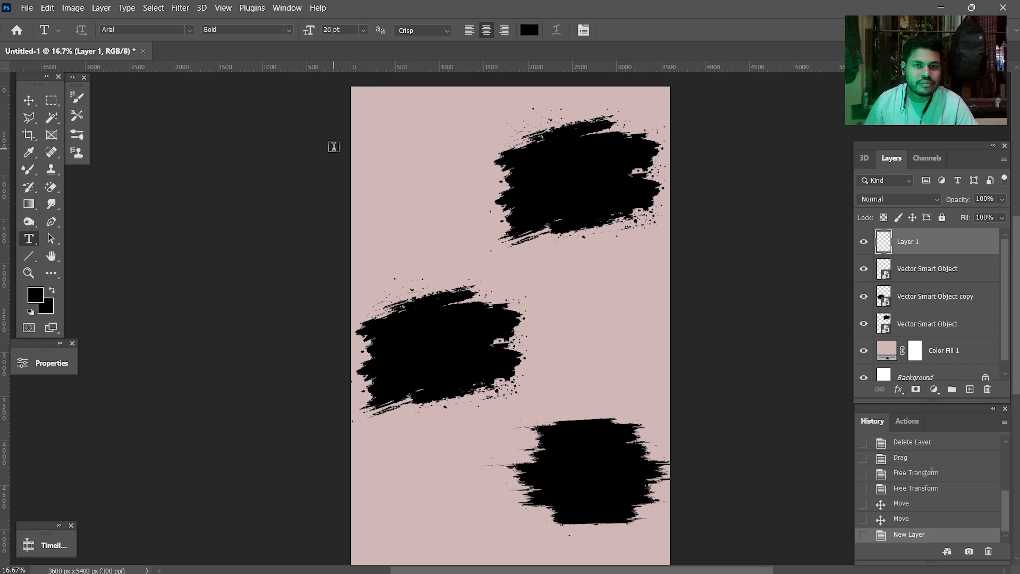
click(375, 125)
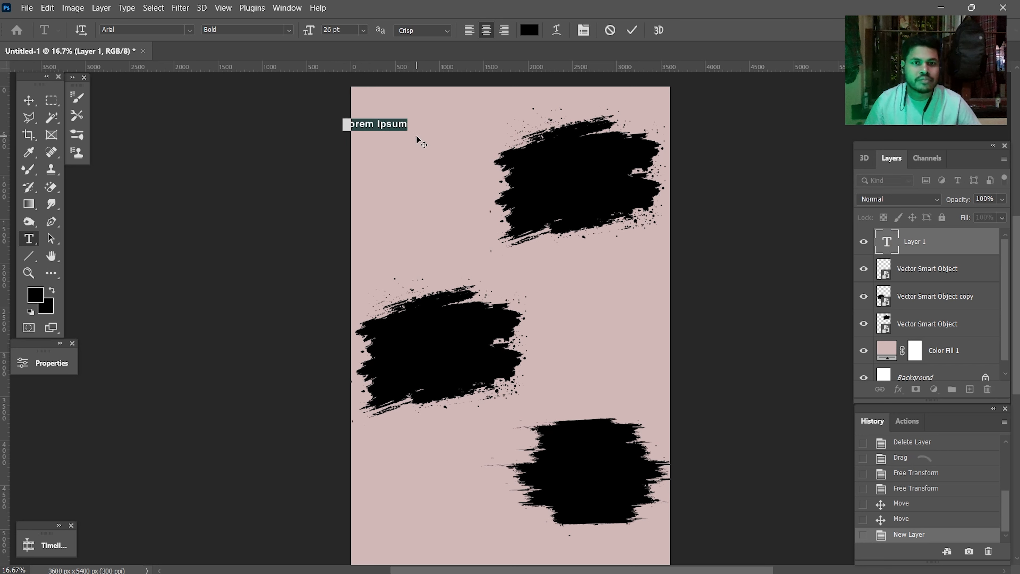
text(HAPP)
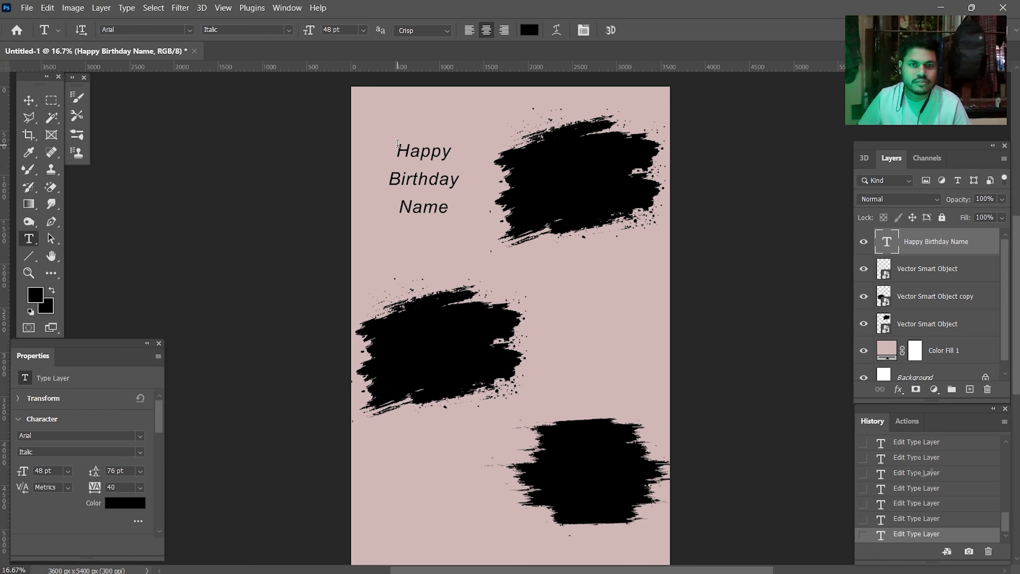
Step: Set the whole birthday heading in the Lucy Said Ok Personal Use font at 105 pt
drag(397, 143, 456, 222)
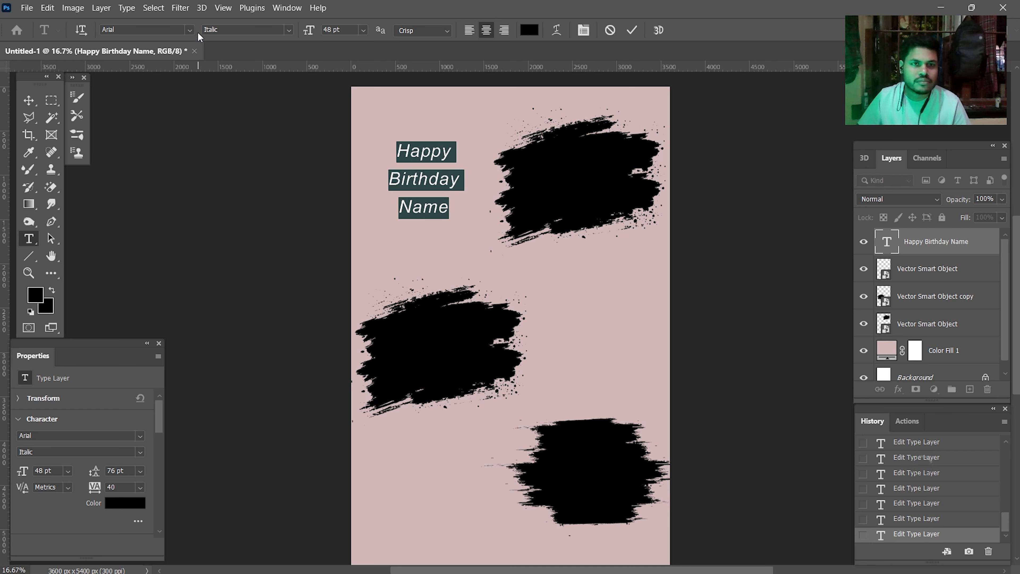
click(190, 30)
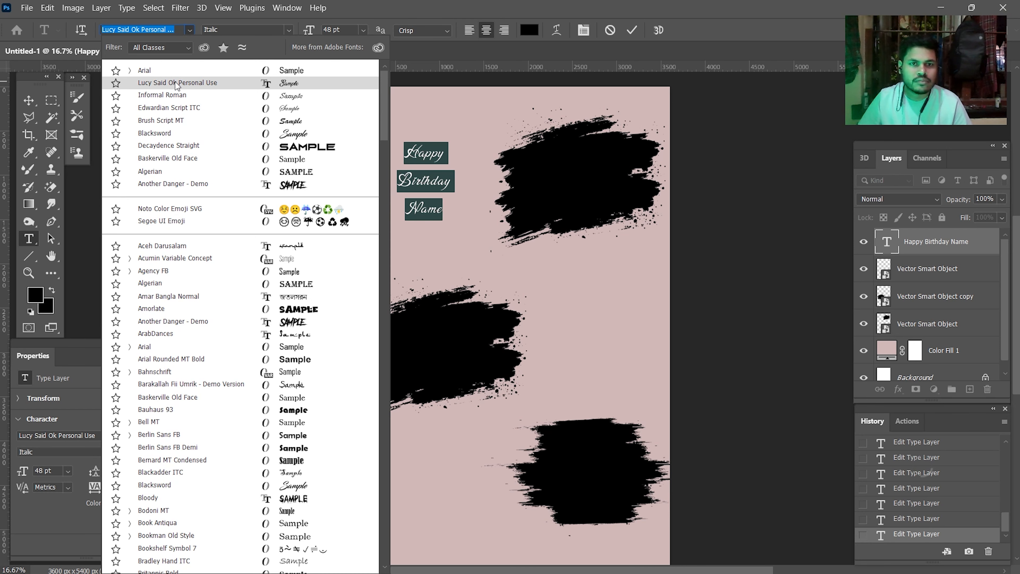
click(218, 84)
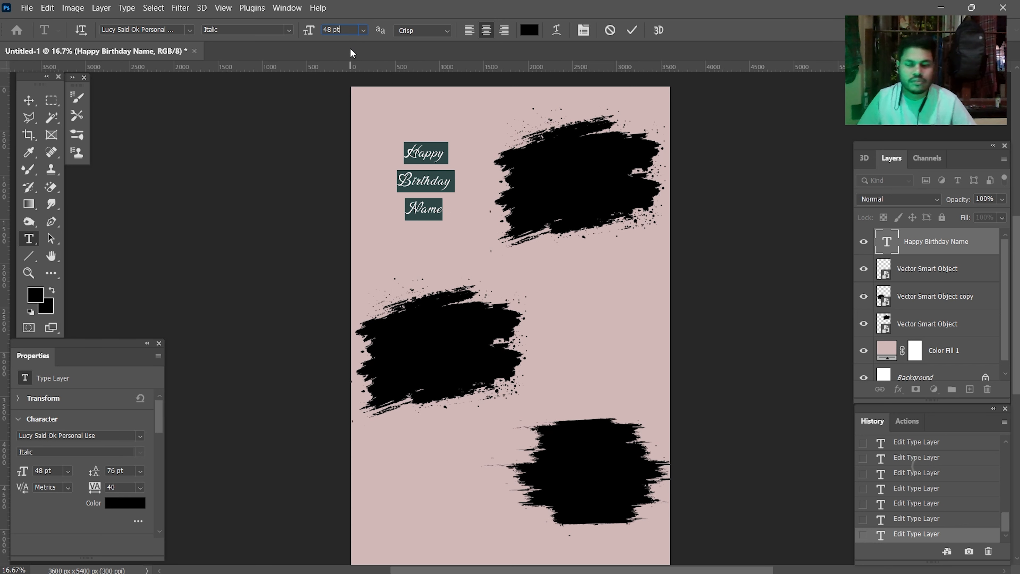
key(Up)
key(Up)
key(Up)
key(Up)
key(Up)
key(Up)
key(Up)
key(Up)
key(Up)
key(Up)
key(Up)
key(Up)
key(Up)
key(Up)
key(Up)
key(Up)
key(Up)
key(Up)
key(Up)
key(Up)
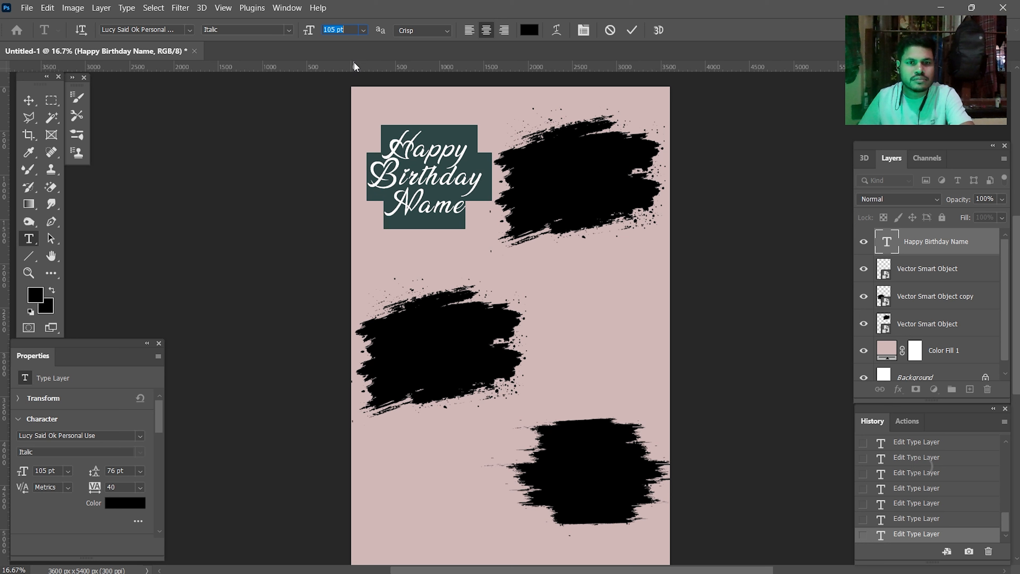
click(633, 30)
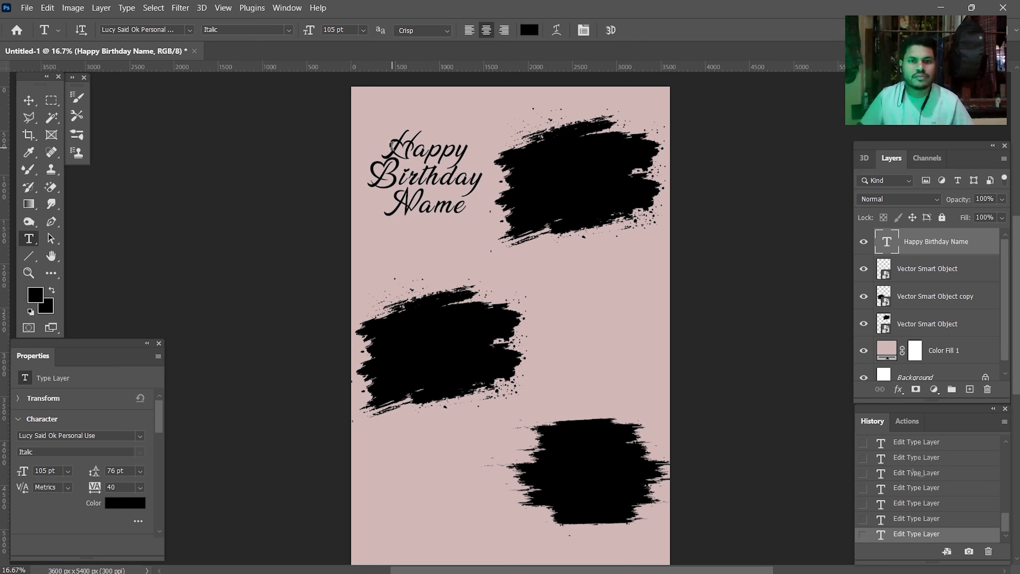
Step: Recolor the entire birthday heading dark red, 981414
click(423, 186)
key(ctrl+a)
click(529, 30)
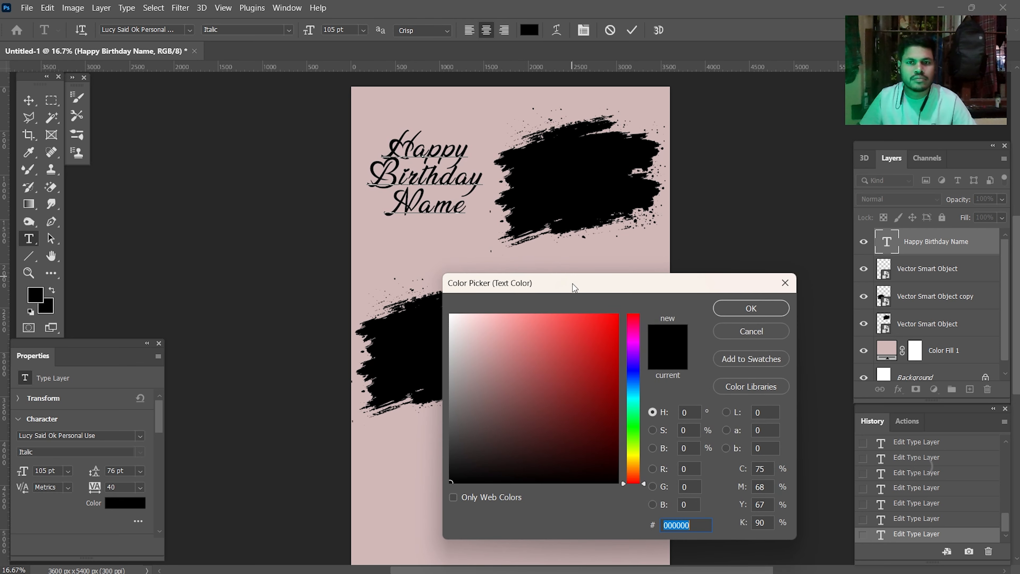
click(607, 319)
click(609, 342)
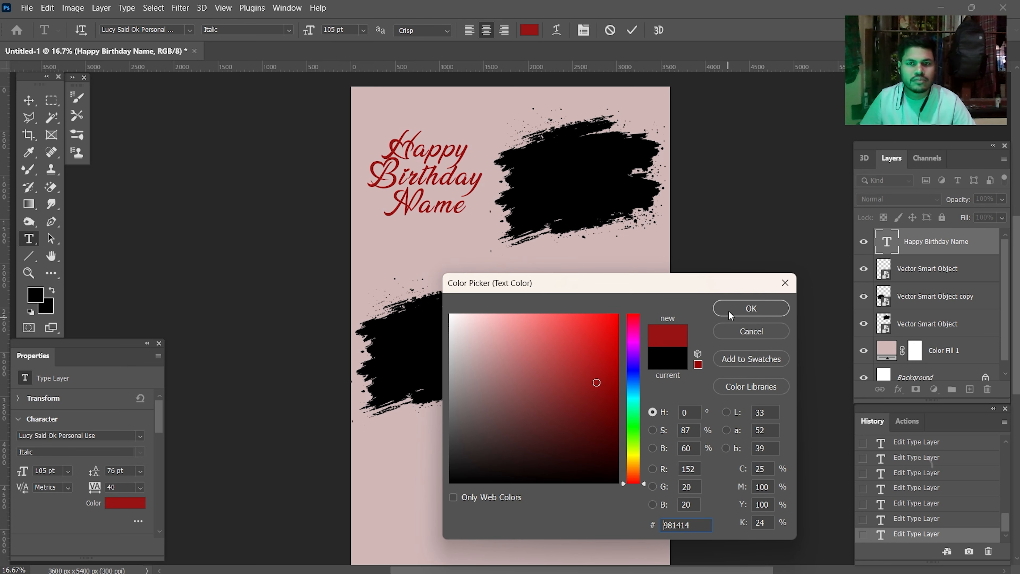
click(750, 308)
click(632, 30)
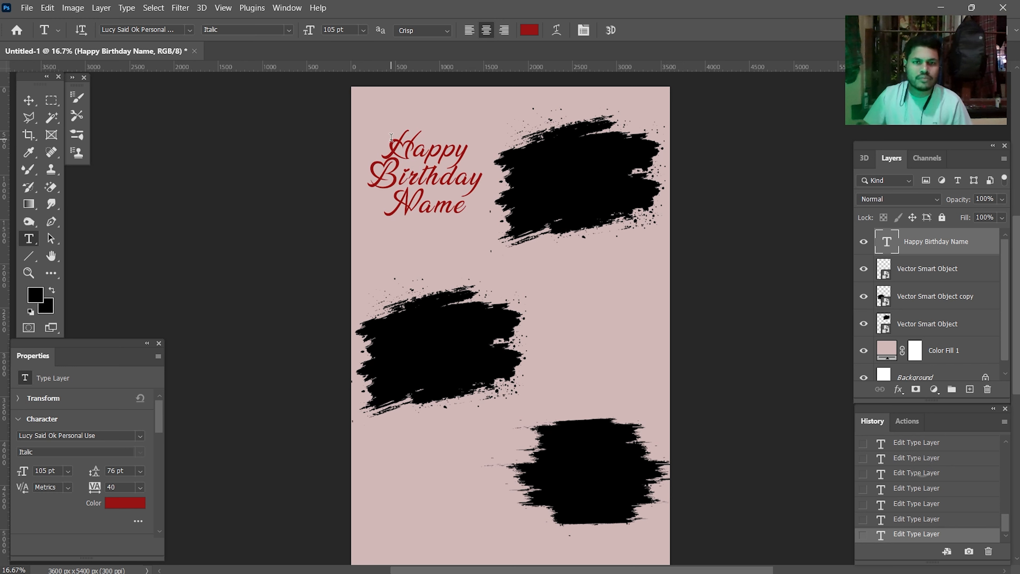
Step: Set the line spacing of the whole birthday heading to 69 pt
click(397, 204)
key(ctrl+a)
key(ctrl+t)
click(286, 7)
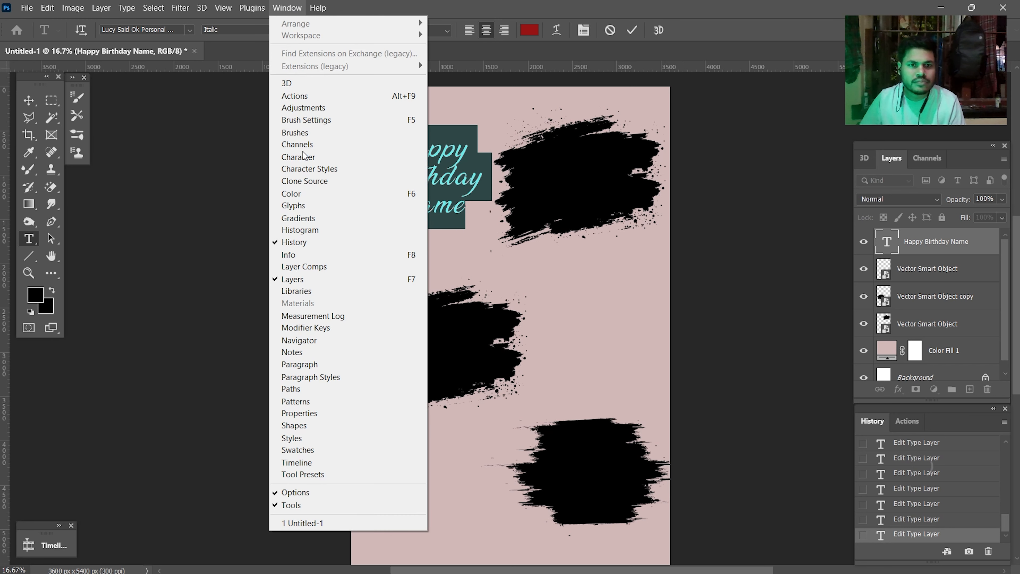
click(304, 414)
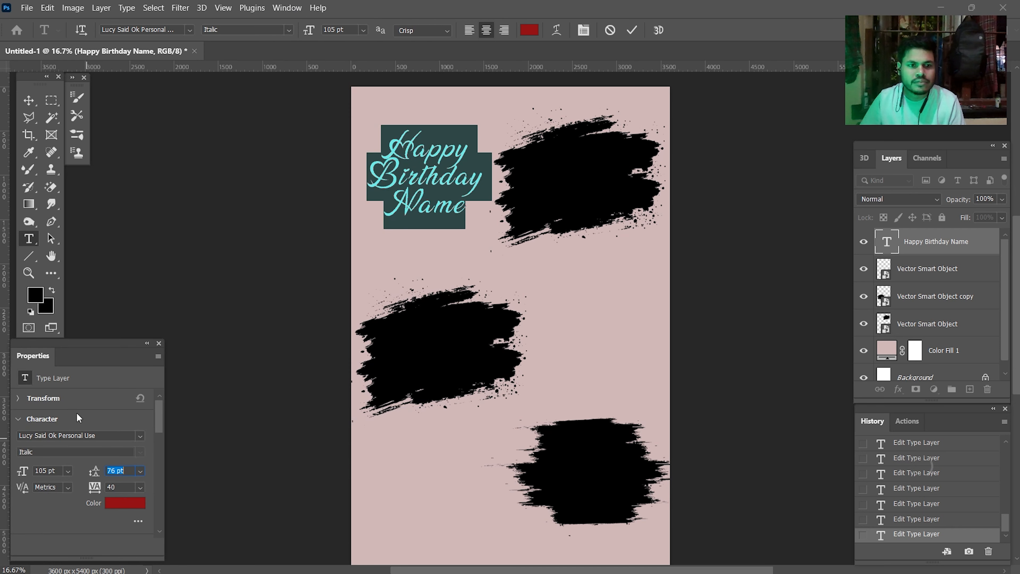
click(125, 469)
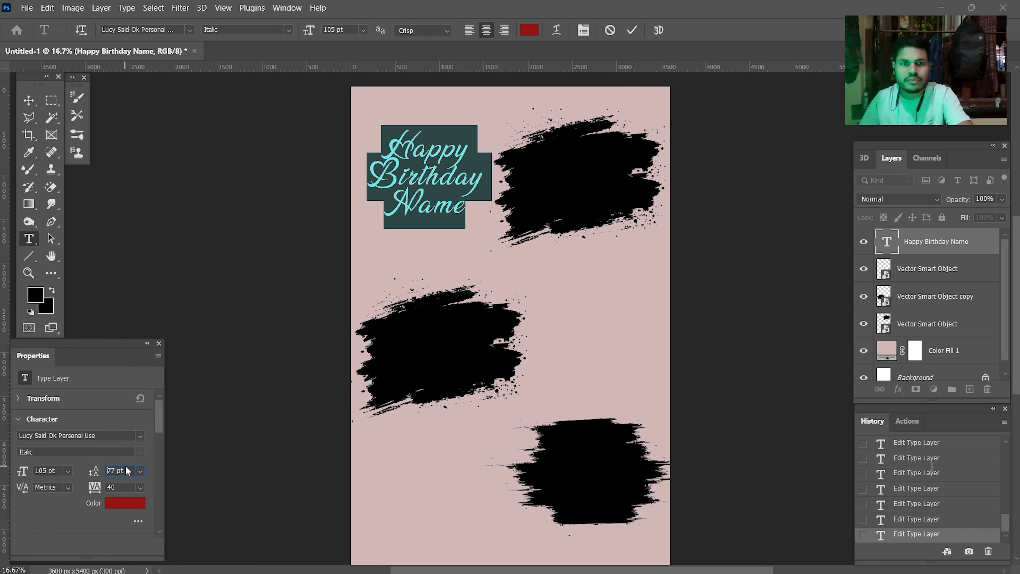
key(Up)
key(Up)
key(Up)
key(Up)
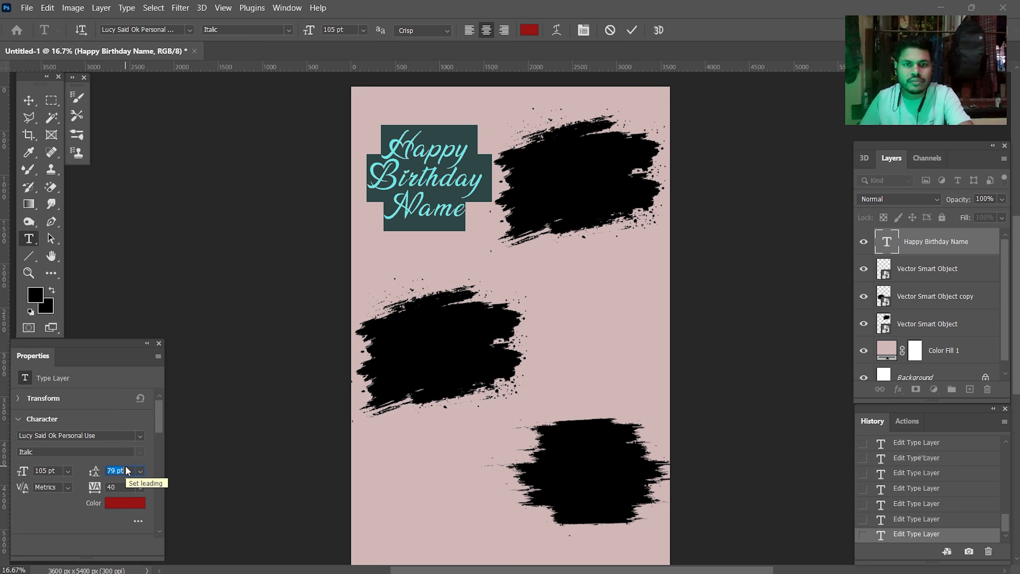
key(Down)
key(Down)
key(Down)
key(Down)
key(Down)
key(Down)
key(Down)
key(Down)
key(Down)
key(Down)
key(Down)
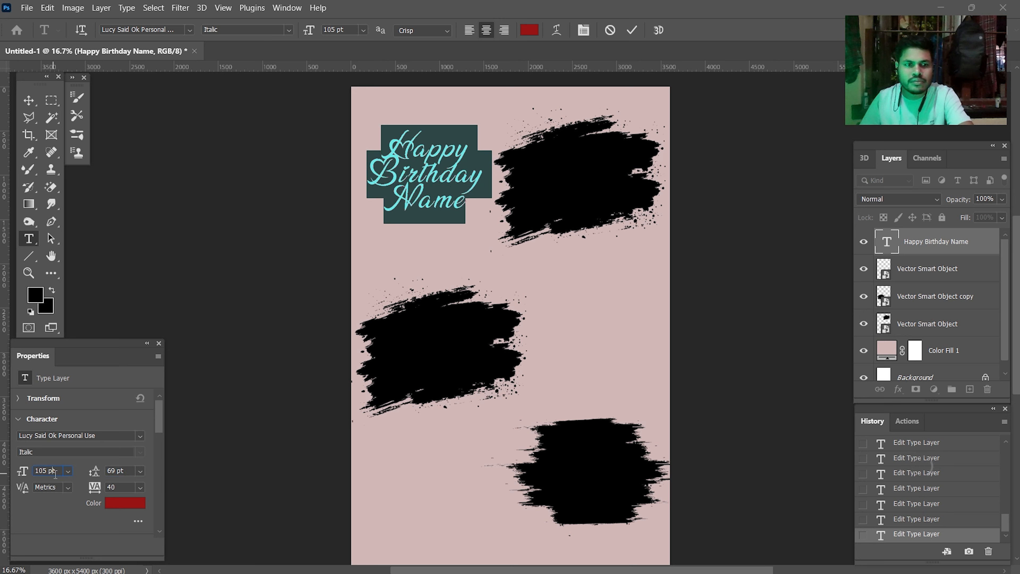
Step: Increase the birthday heading's font size to 124 pt and commit the text edit
key(Up)
key(Up)
key(Up)
key(Up)
key(Up)
key(Up)
key(Up)
key(Up)
key(Up)
key(Up)
key(Up)
key(Up)
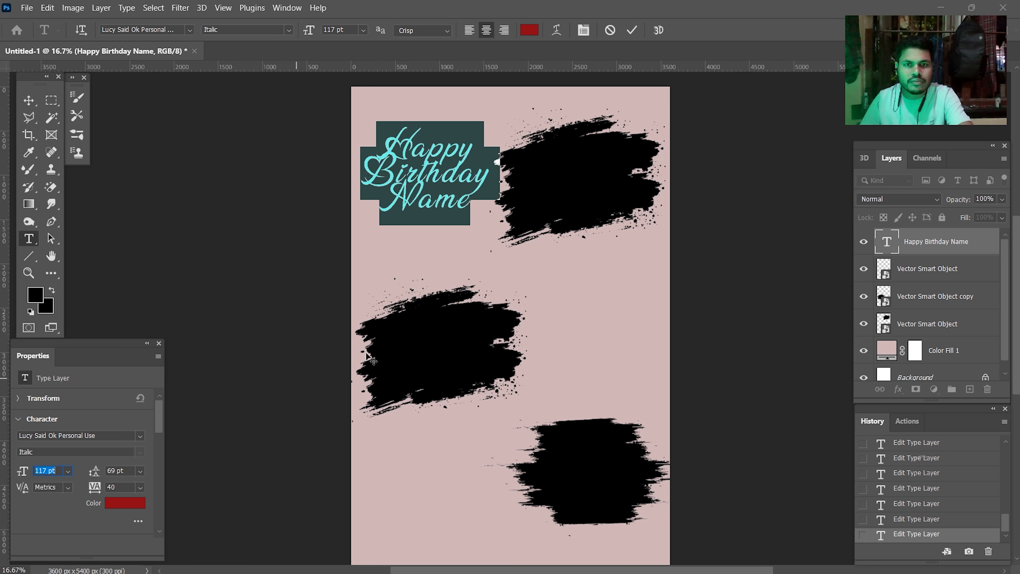
key(Up)
key(Up)
key(Up)
key(Up)
key(Up)
key(Up)
key(Up)
click(631, 29)
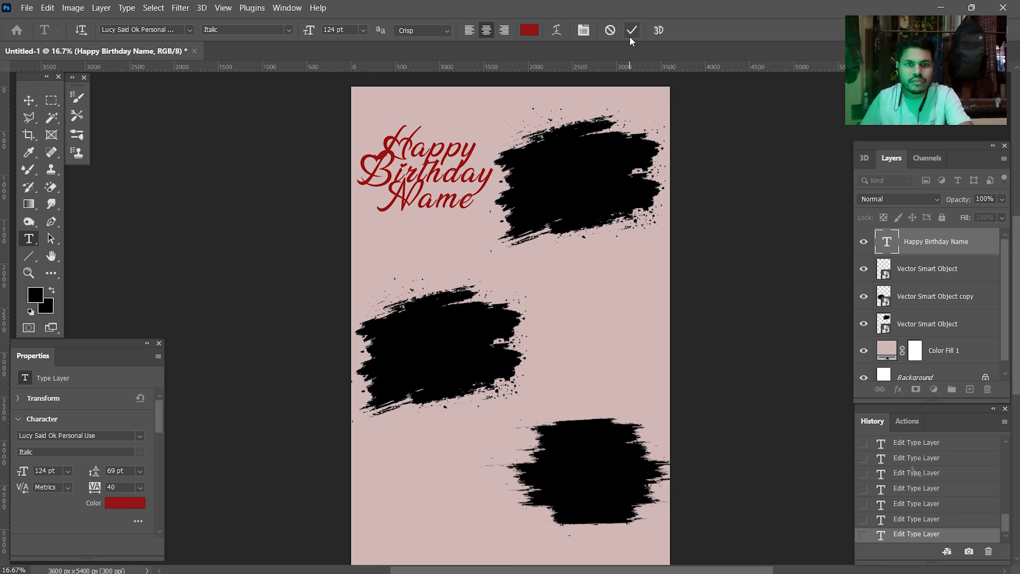
Step: Set the line spacing of all three heading lines to 92 pt and commit the text edit
drag(382, 142, 473, 207)
click(123, 471)
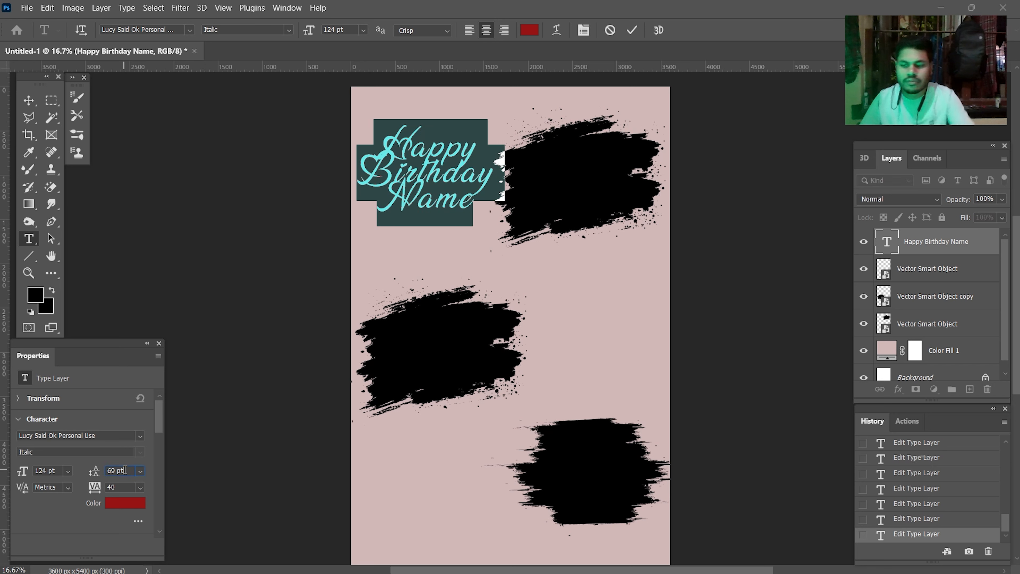
key(Up)
key(Up)
key(Up)
key(Up)
key(Up)
key(Up)
key(Up)
key(Up)
key(Up)
key(Up)
key(Up)
key(Up)
key(Up)
key(Up)
key(Up)
key(Up)
key(Up)
key(Up)
key(Up)
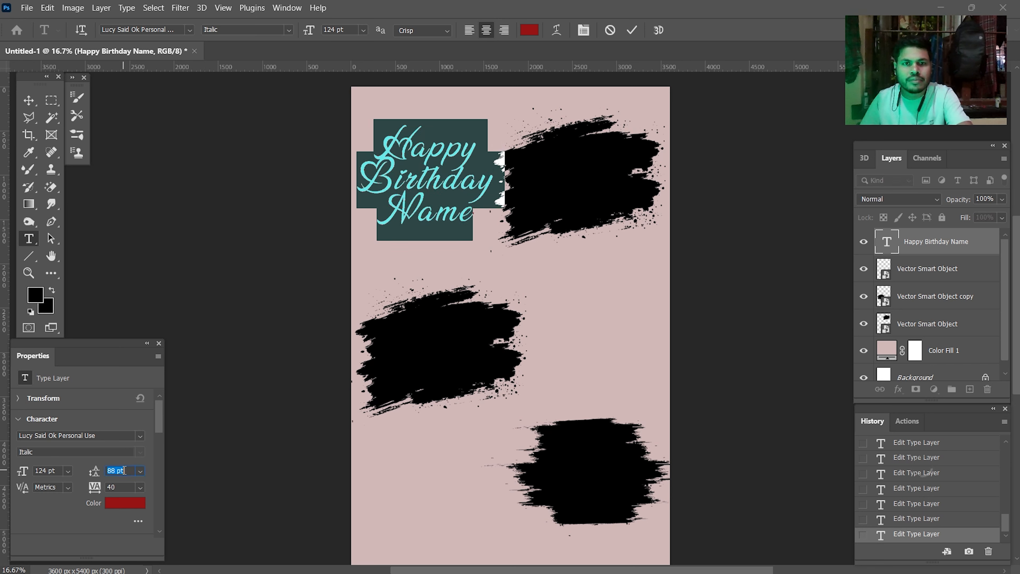
key(Up)
key(Up)
key(Up)
key(Up)
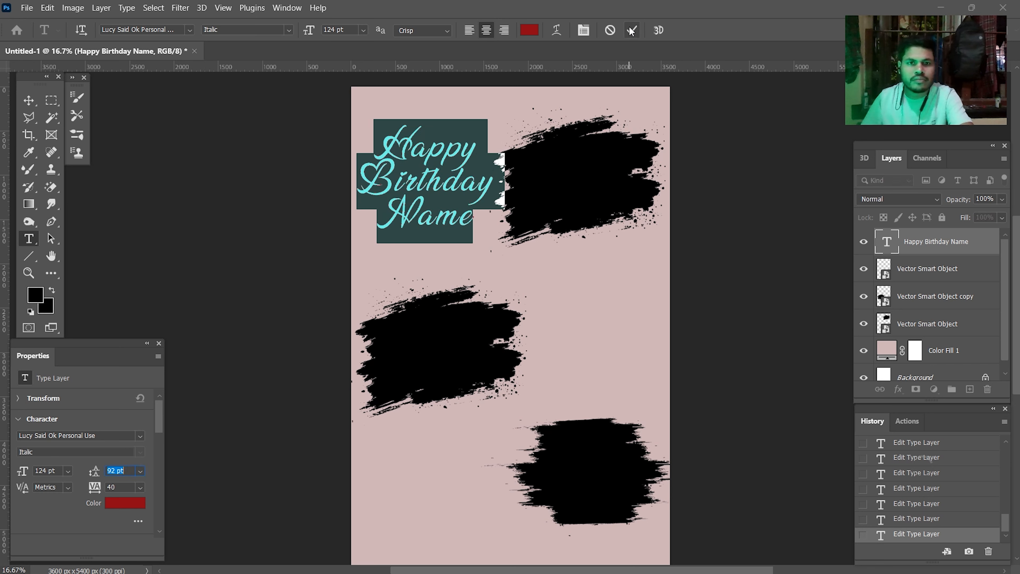
click(632, 30)
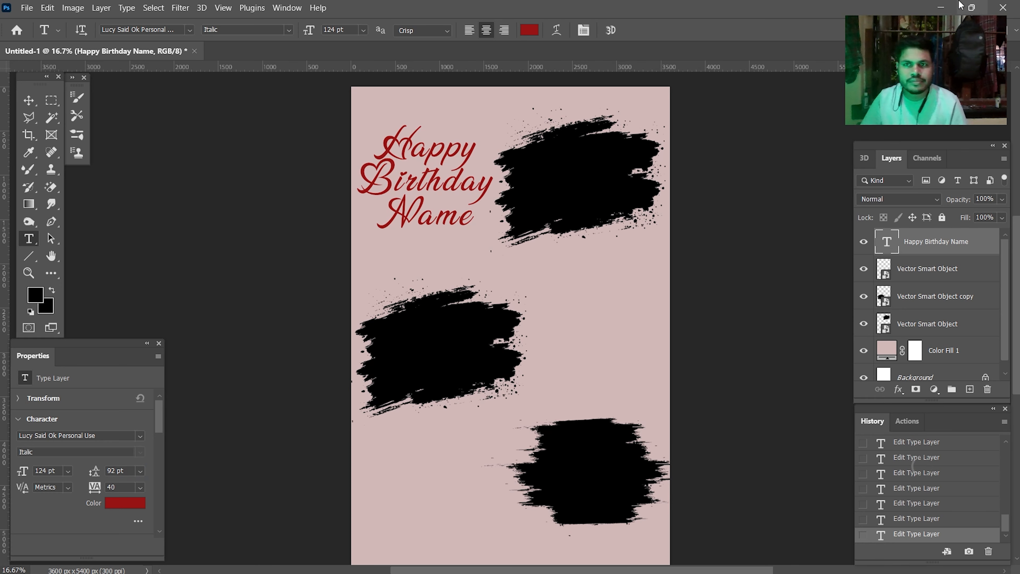
Step: Switch to the browser, search DaFont for the font "lucy said ok", and return to Photoshop
click(941, 7)
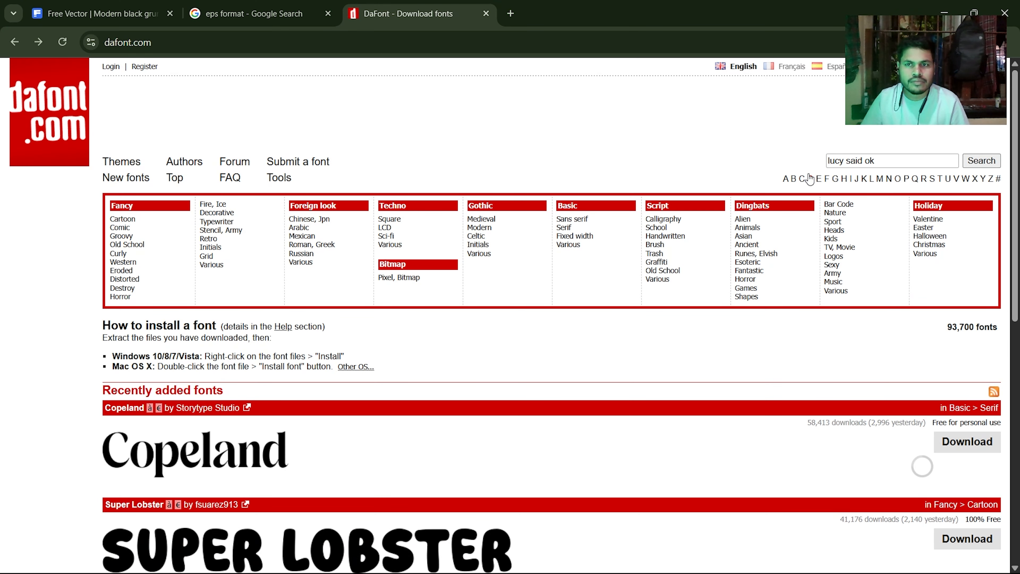
click(975, 164)
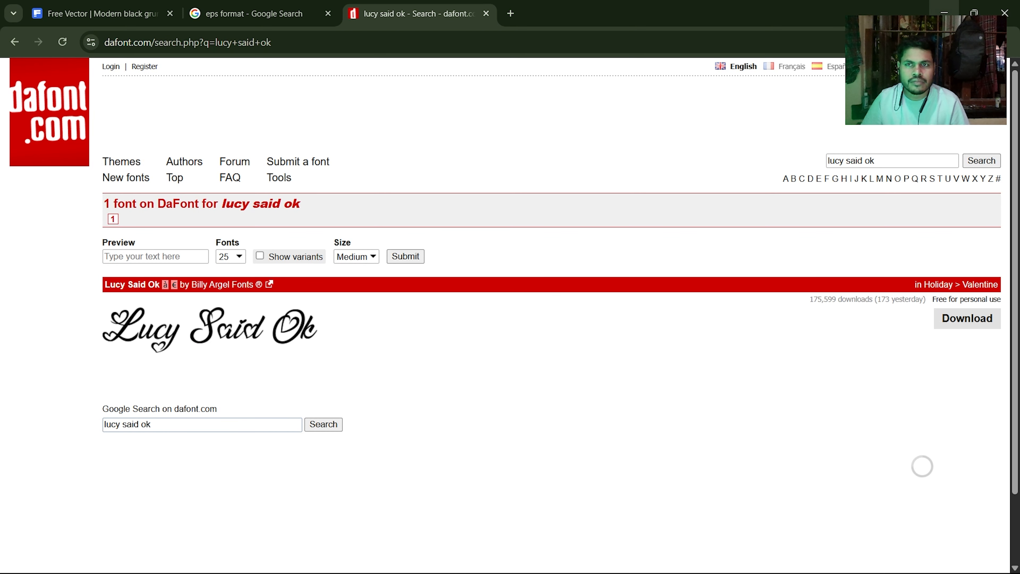
click(944, 12)
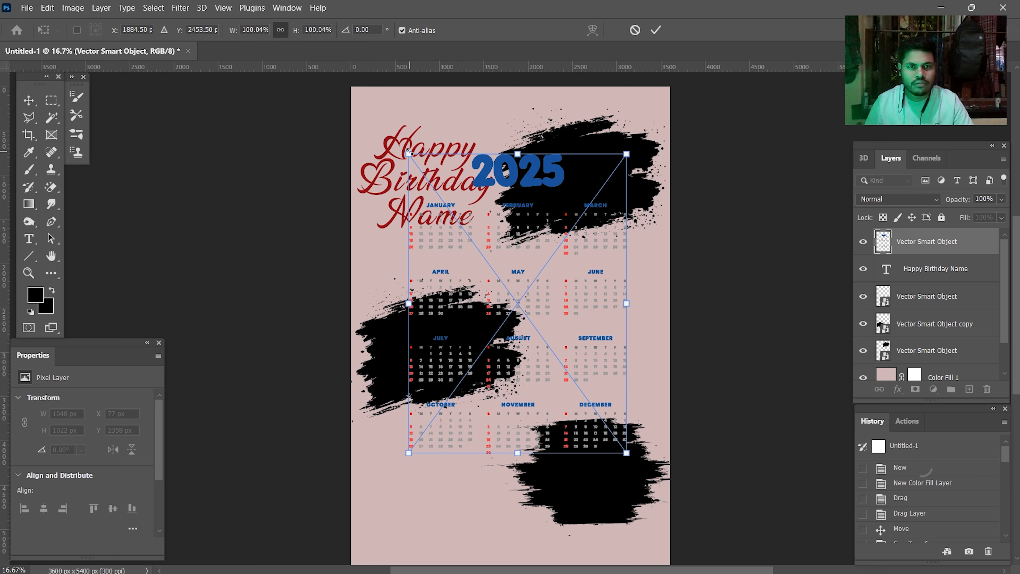
Step: Scale the placed 2025 calendar down to about 96% and commit the placement
drag(408, 152, 429, 155)
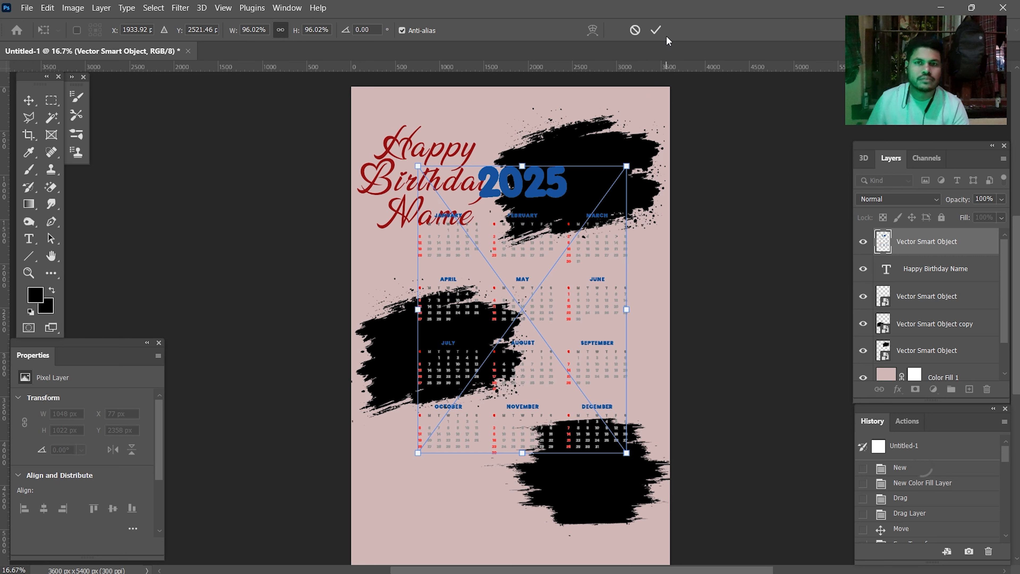
click(658, 32)
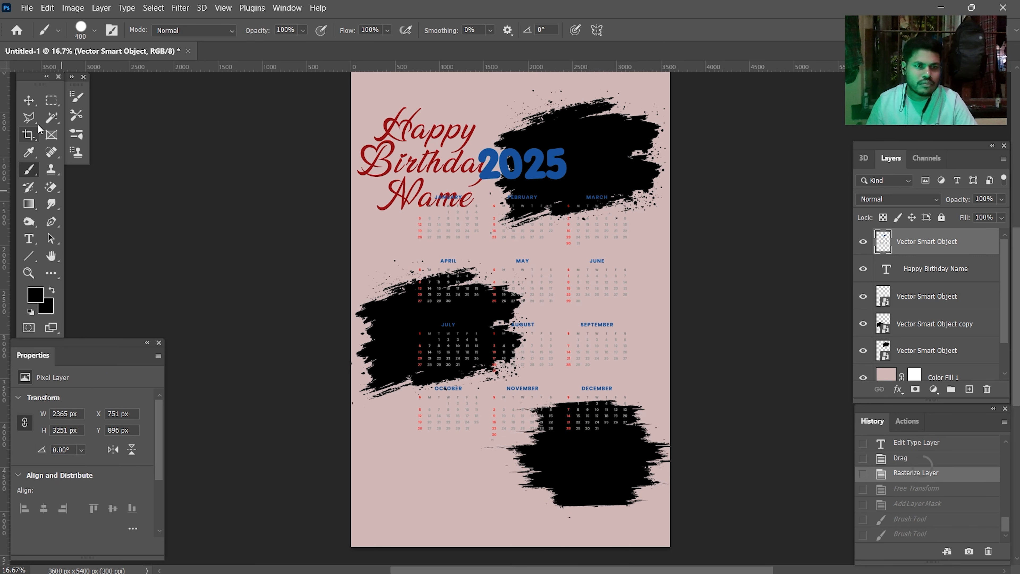
Step: Clear everything on the calendar layer except the June month using an inverted rectangular selection, and deselect
click(51, 100)
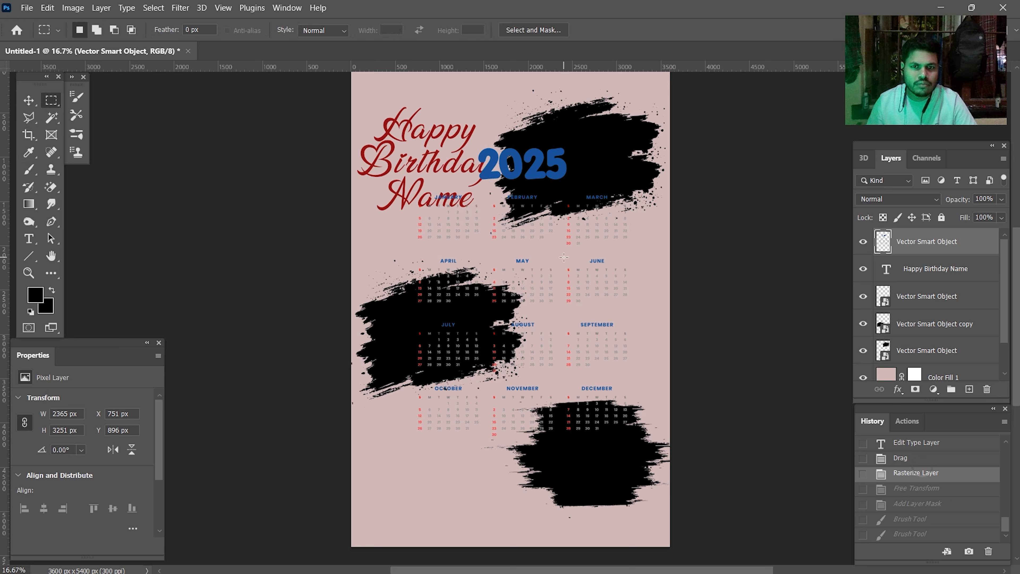
drag(563, 256, 637, 312)
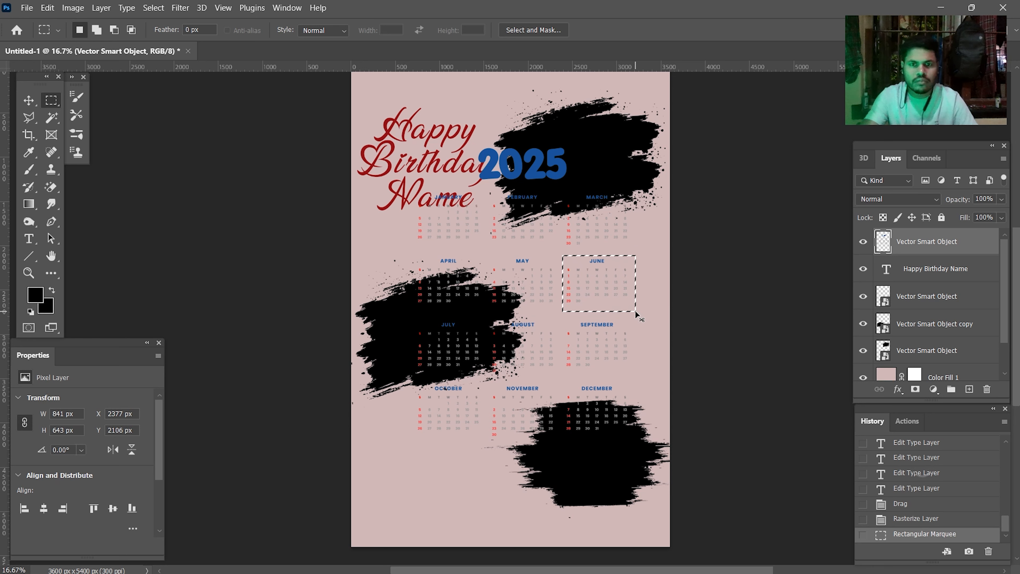
key(ctrl+i)
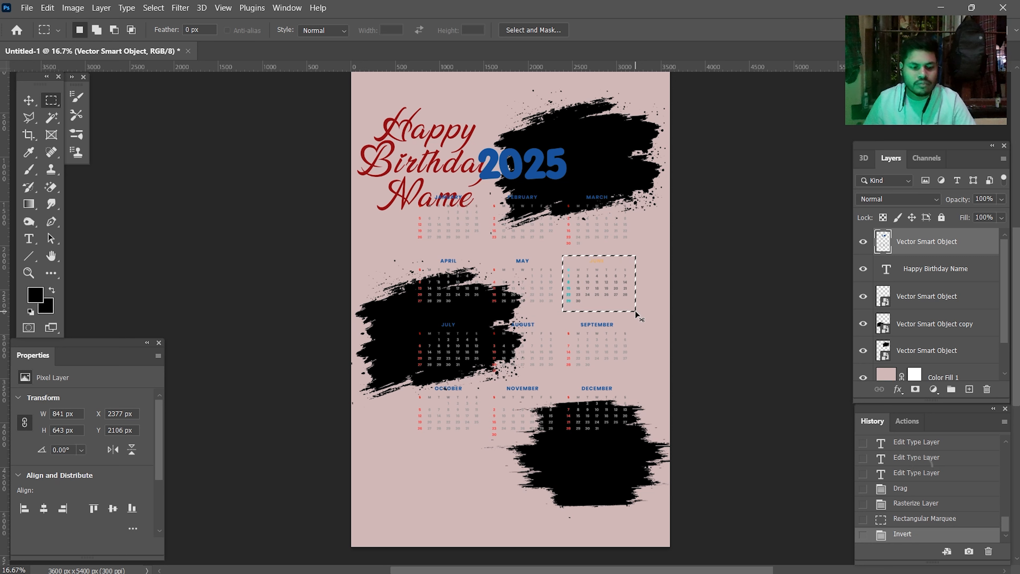
key(ctrl+z)
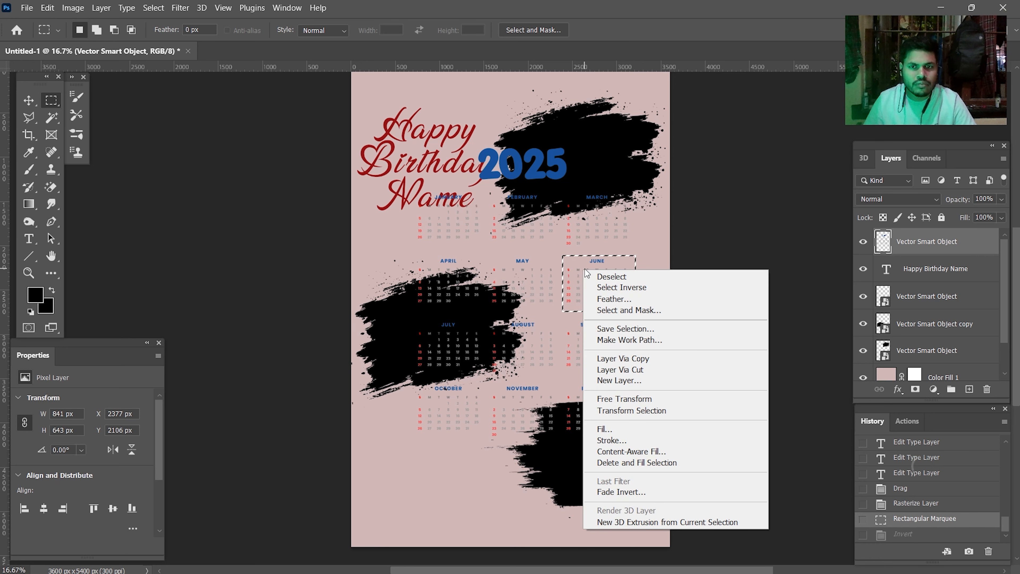
click(599, 288)
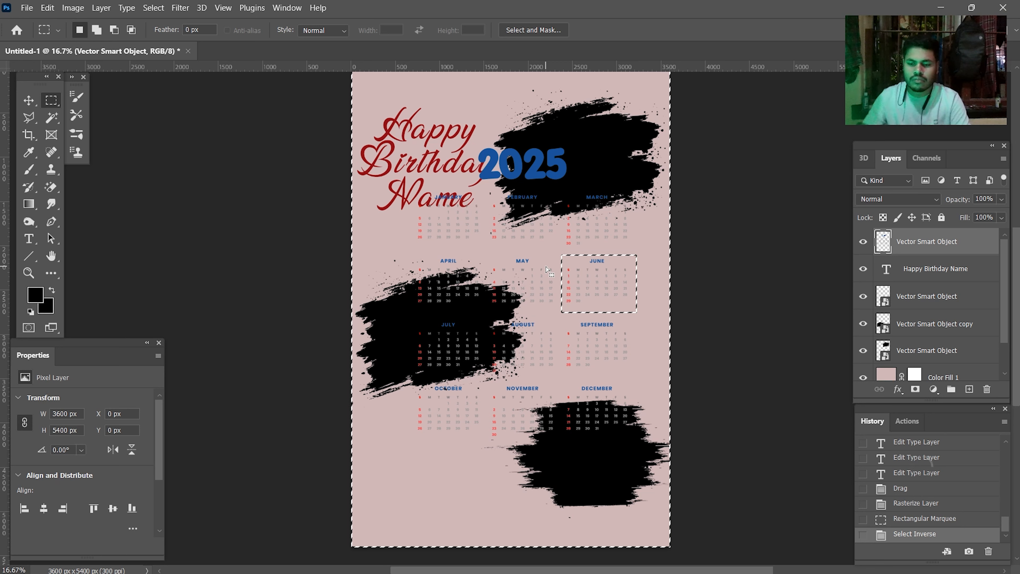
key(Delete)
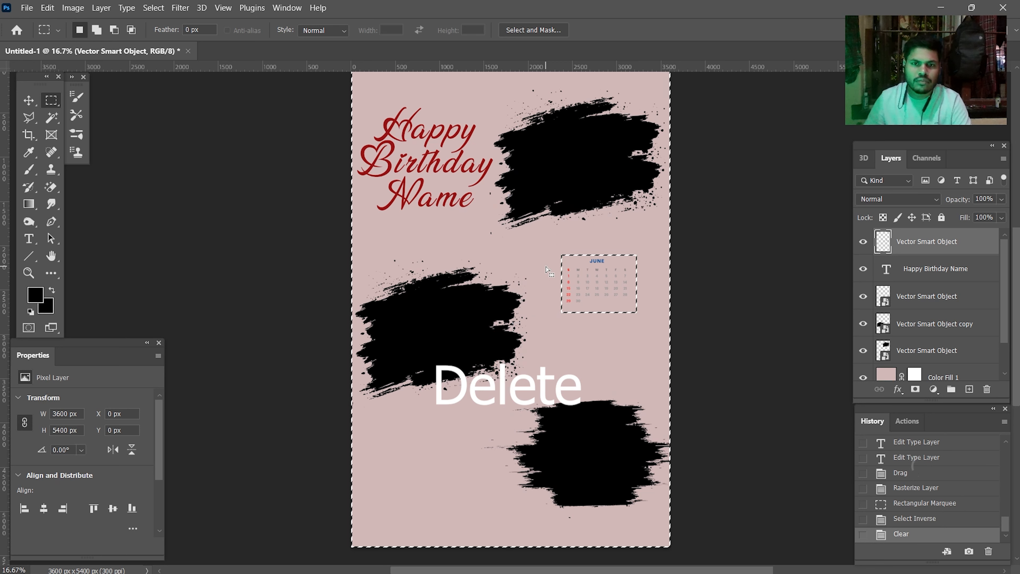
click(546, 253)
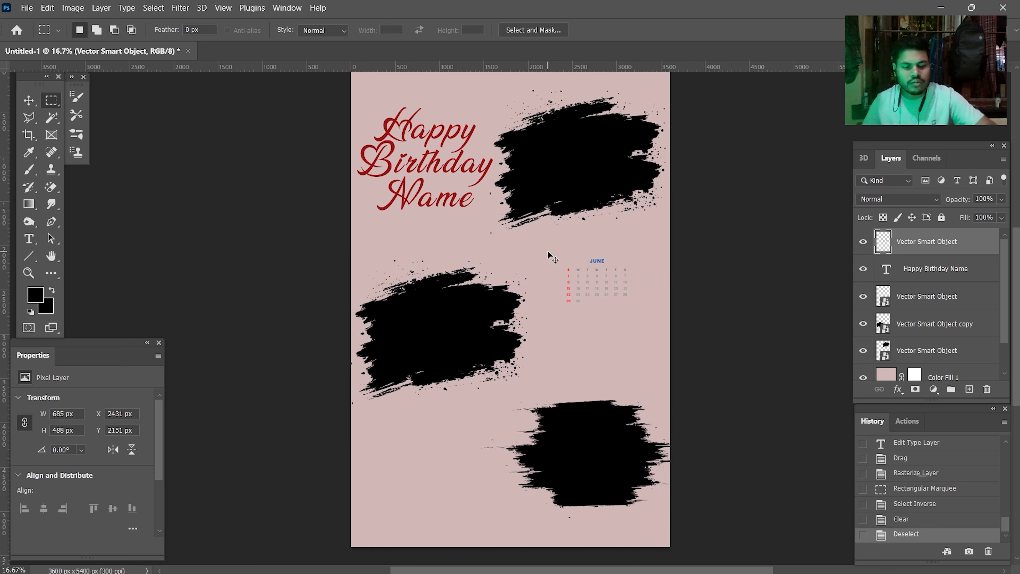
Step: Enlarge the June calendar to about 1450 x 1034 px and position it beside the middle brush stroke
key(ctrl+t)
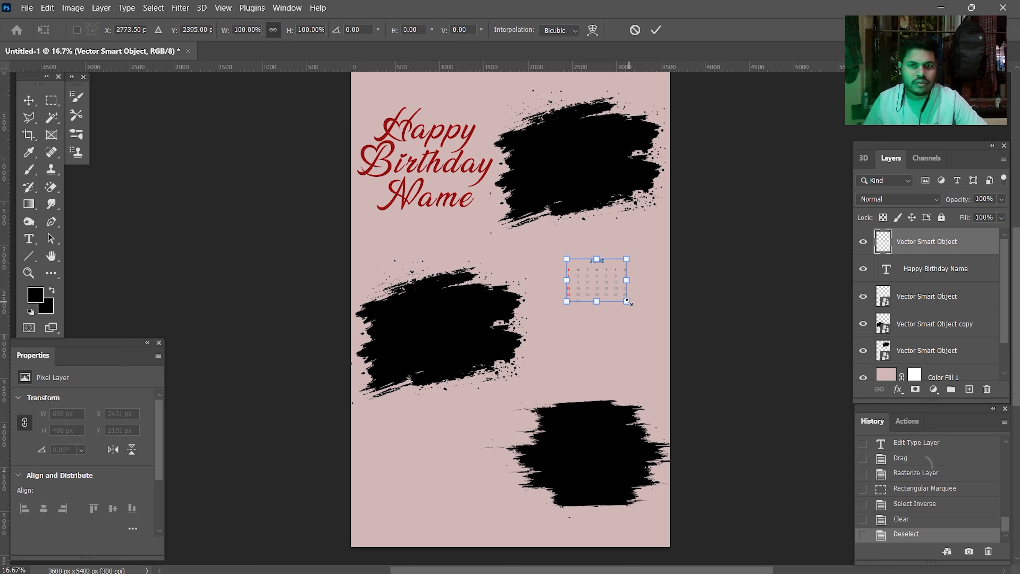
drag(627, 302, 653, 333)
drag(624, 289, 615, 299)
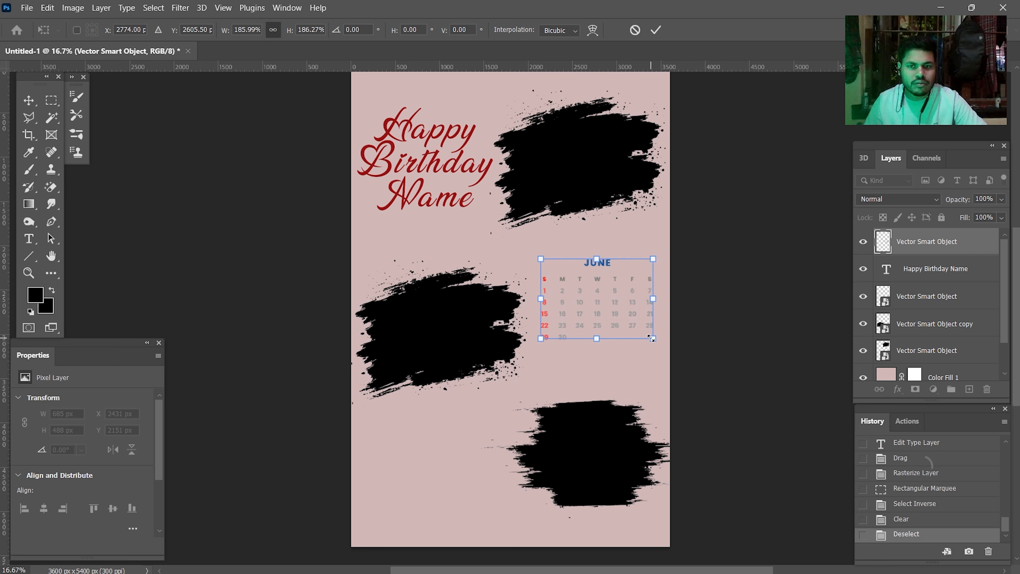
drag(650, 337, 659, 350)
drag(623, 307, 620, 312)
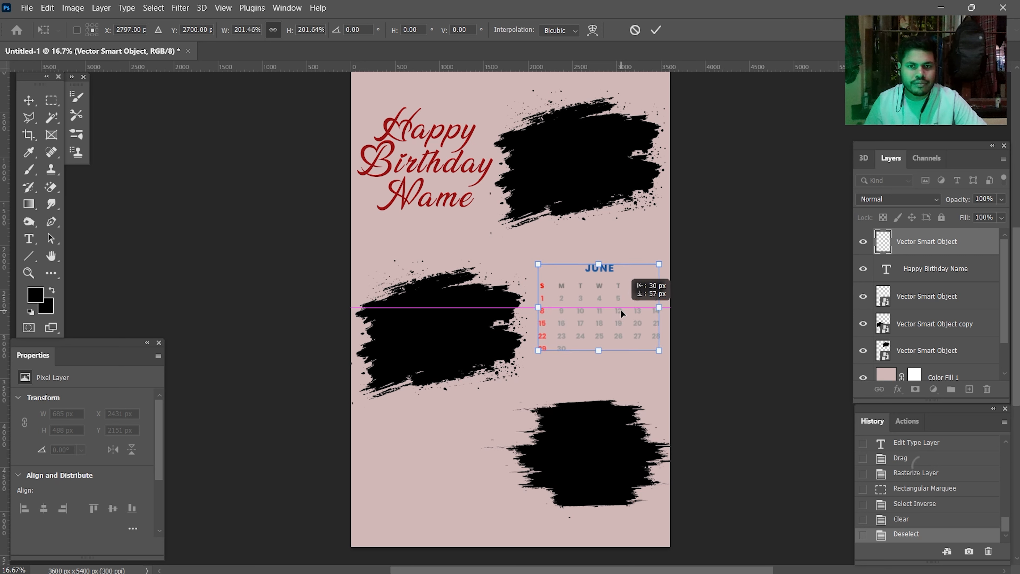
drag(538, 264, 530, 259)
click(657, 30)
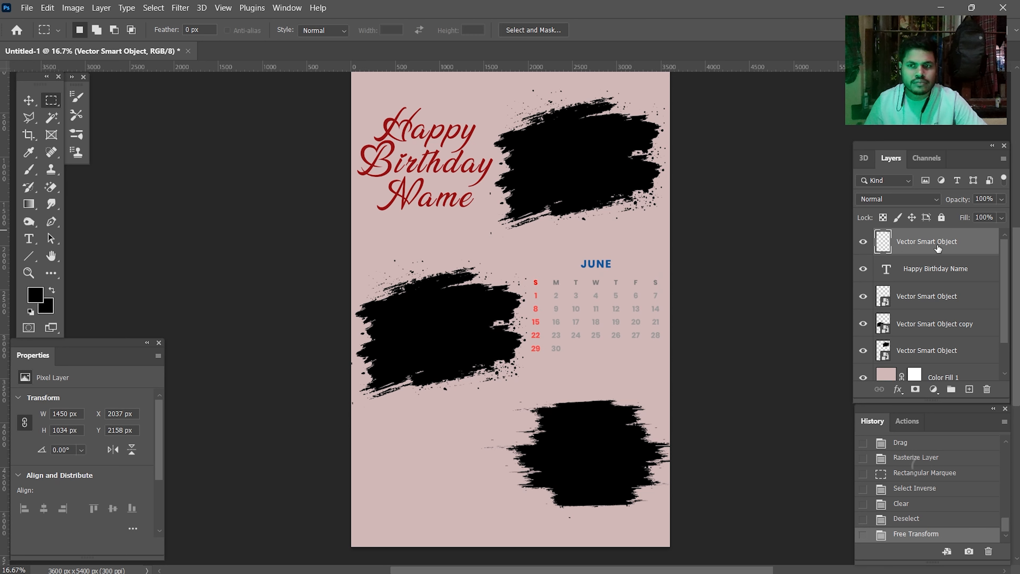
Step: Paint black over the June calendar on a new layer and clip that layer to the calendar
click(969, 391)
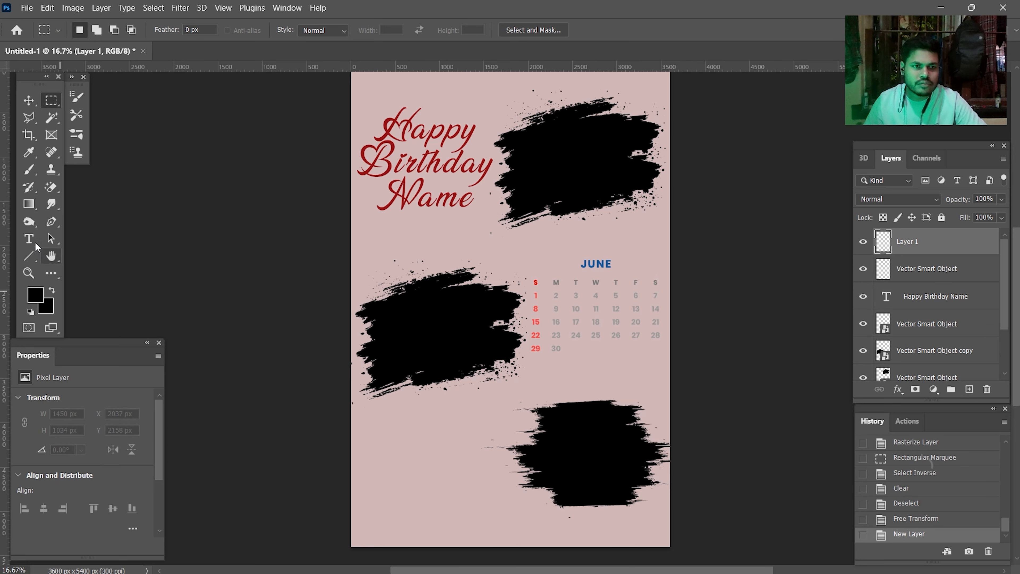
click(32, 170)
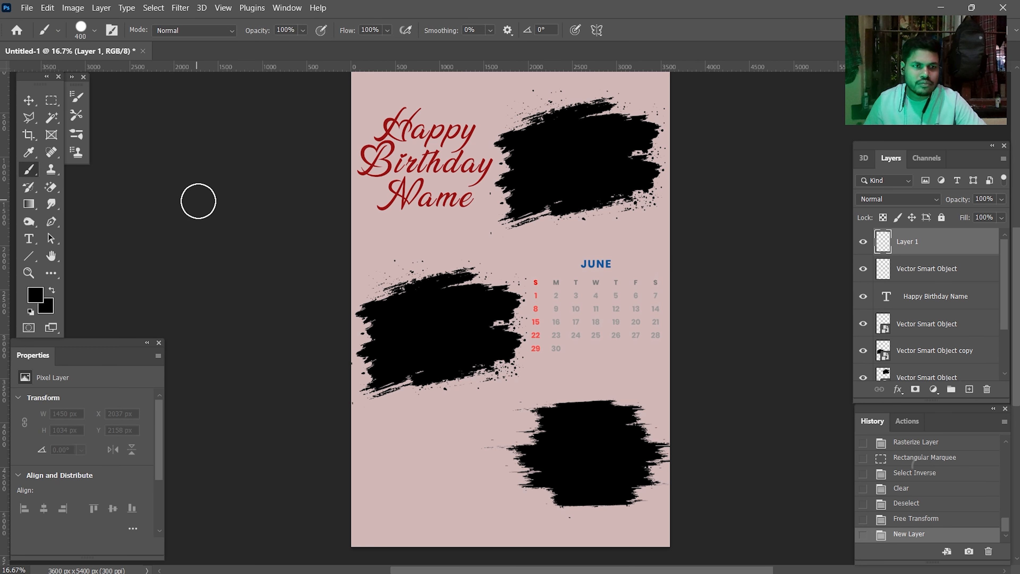
mouse_move(526, 280)
mouse_down()
mouse_move(525, 272)
mouse_move(581, 268)
mouse_move(662, 274)
mouse_move(659, 343)
mouse_move(568, 352)
mouse_move(519, 330)
mouse_move(567, 287)
mouse_move(644, 284)
mouse_move(525, 303)
mouse_move(631, 312)
mouse_move(647, 319)
mouse_move(632, 344)
mouse_up()
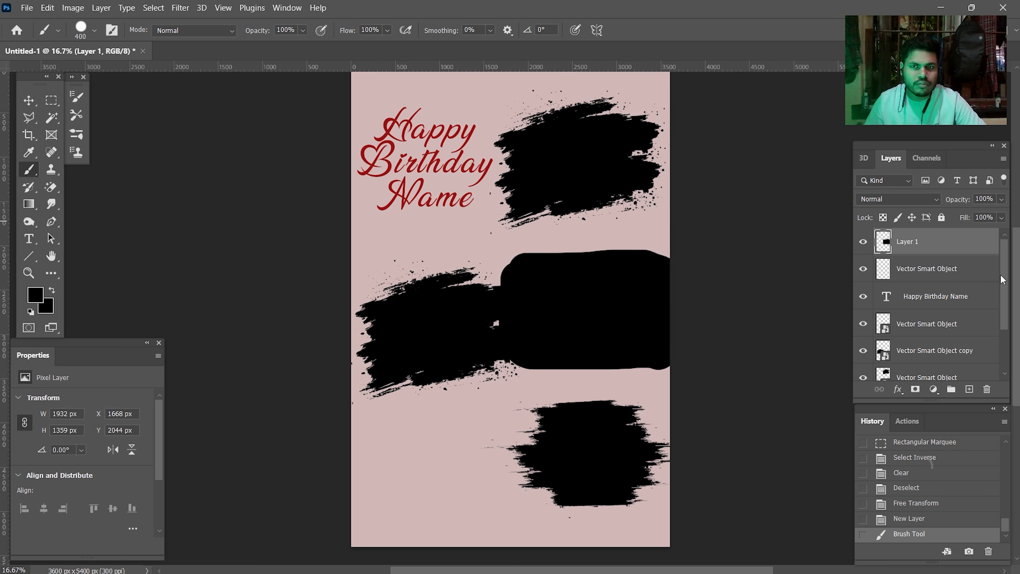
drag(940, 257, 939, 251)
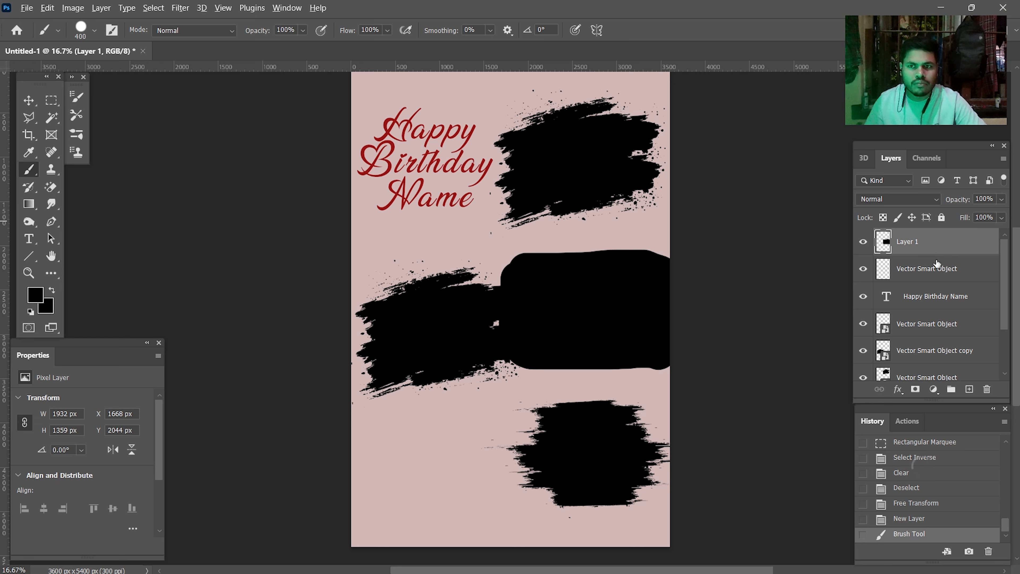
alt+click(937, 254)
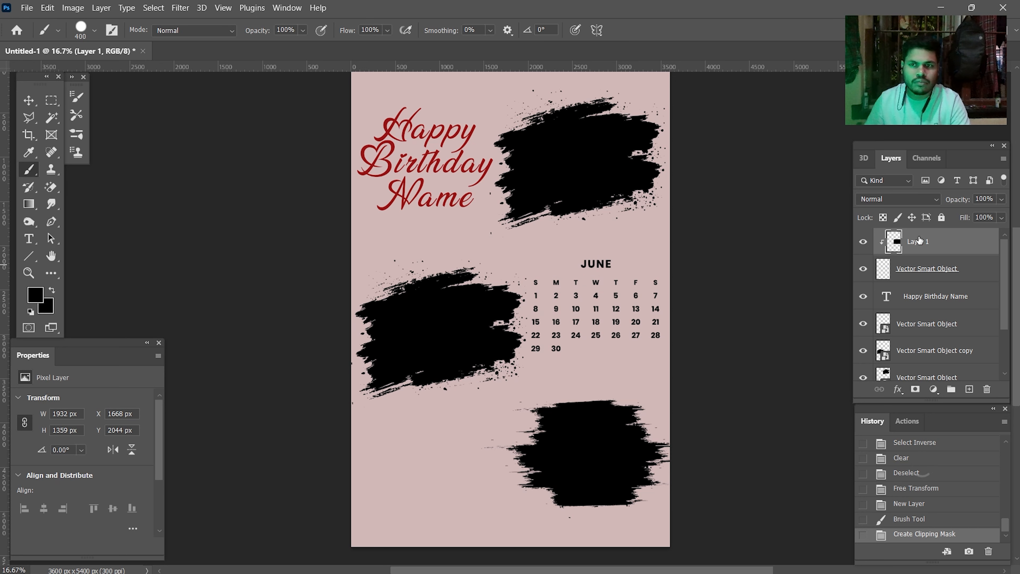
Step: Add a mask to the black paint layer, hide the paint over the JUNE title, and select the calendar layer
click(914, 389)
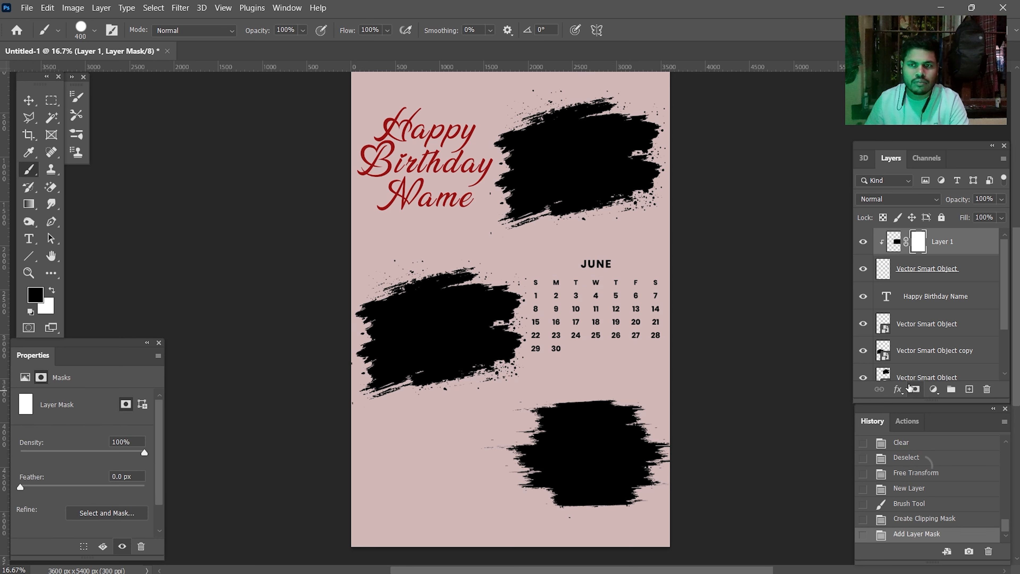
drag(575, 252, 617, 253)
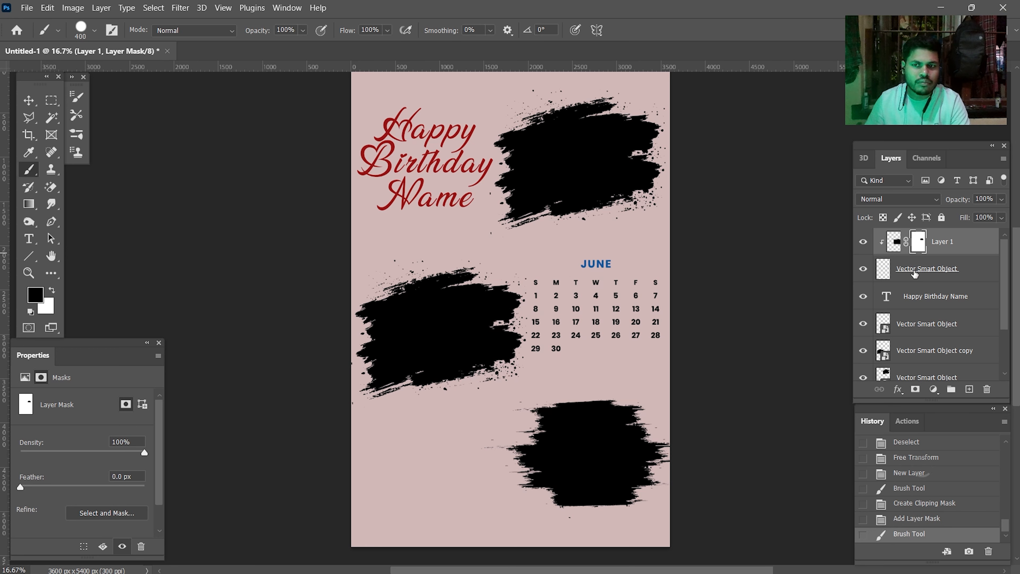
click(914, 273)
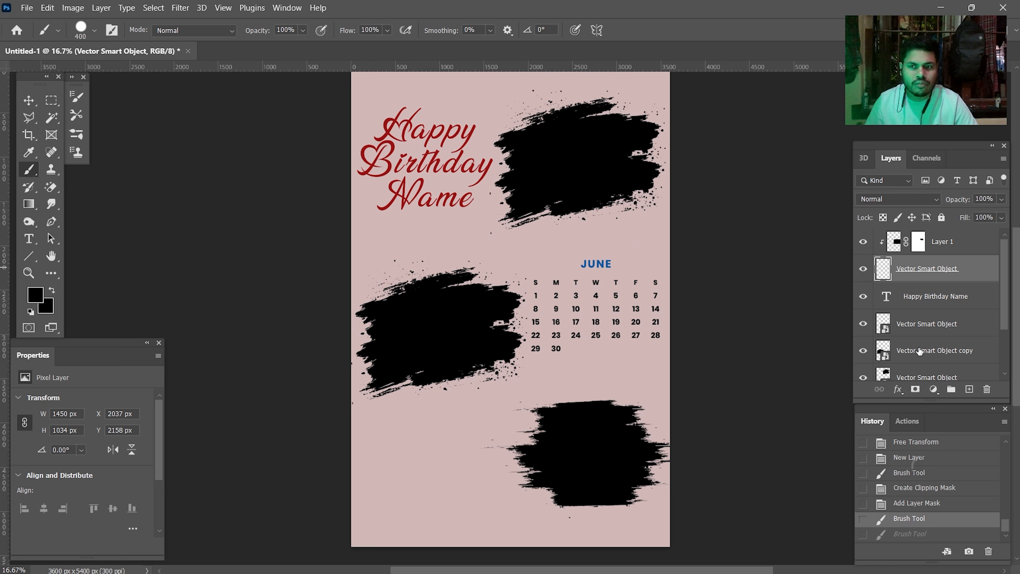
Step: Add a mask to the calendar layer, paint out its JUNE title, and add a new empty layer above the clipped paint layer
click(915, 389)
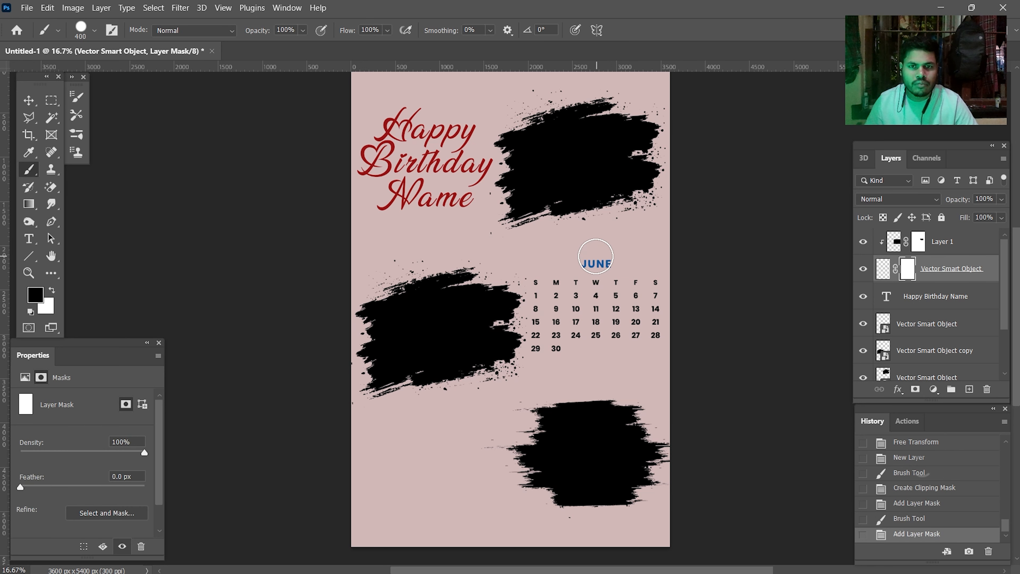
mouse_move(596, 257)
mouse_down()
mouse_move(622, 255)
mouse_move(561, 254)
mouse_move(597, 246)
mouse_up()
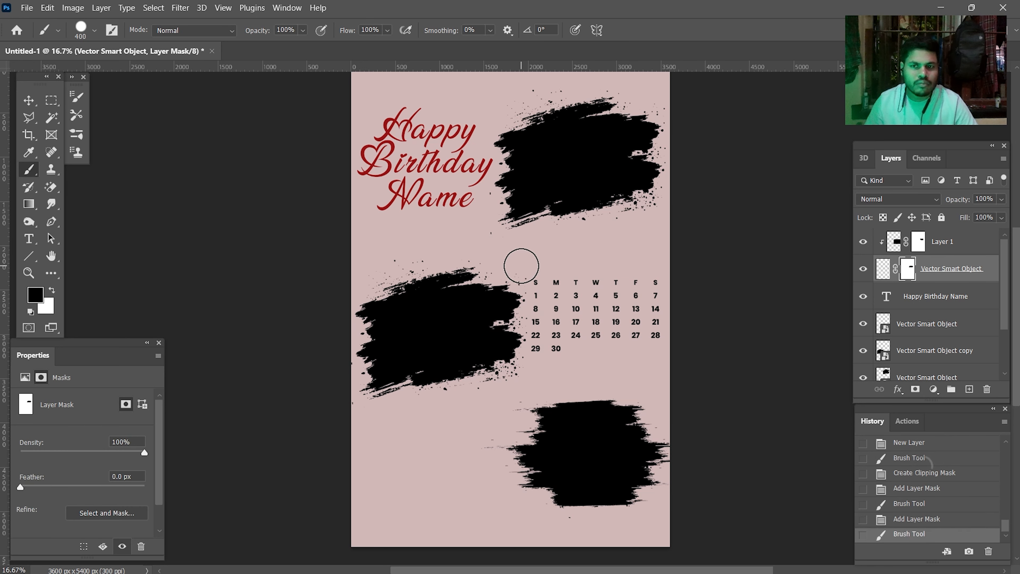
click(959, 241)
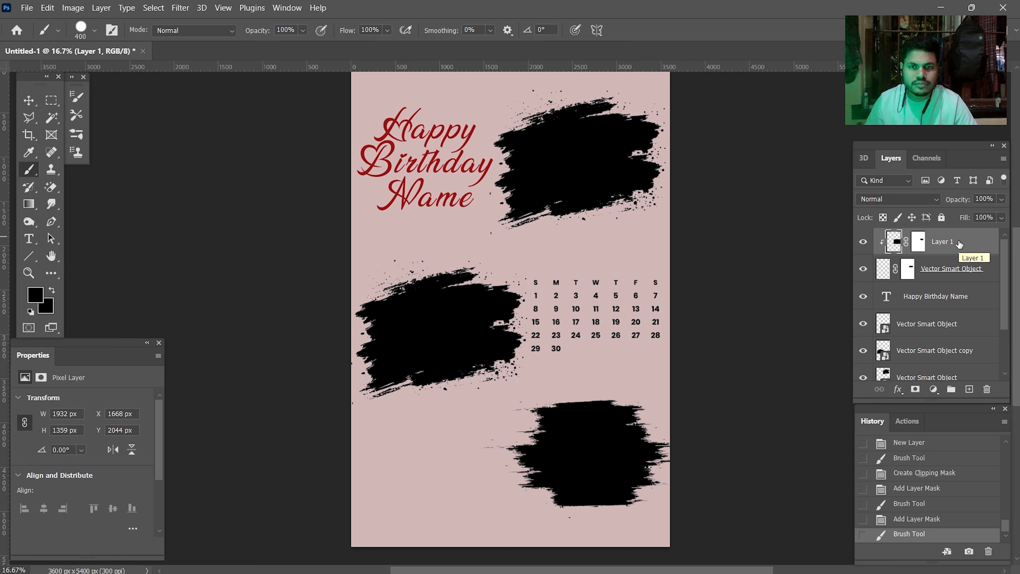
click(969, 389)
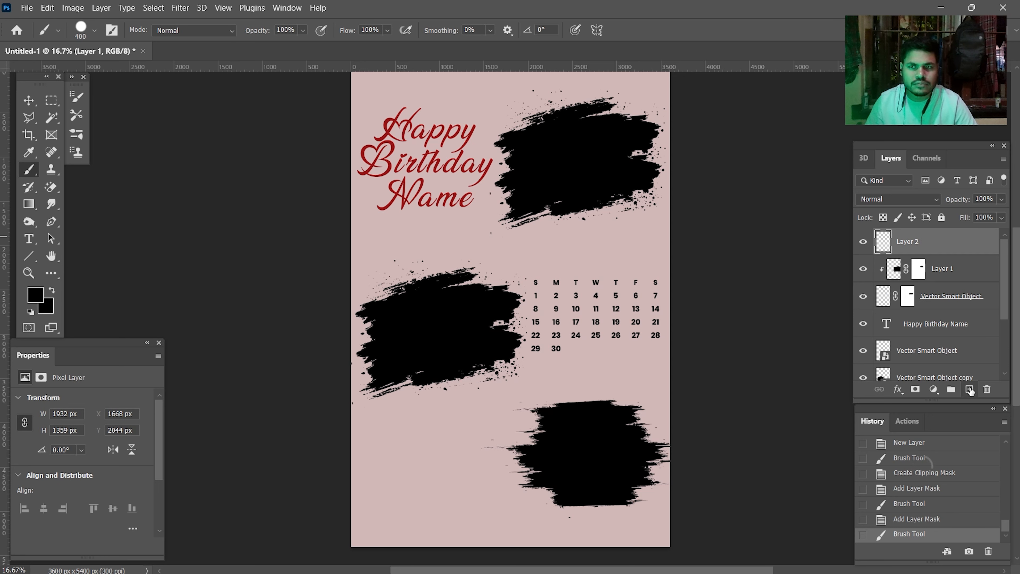
Step: Add the text "June" above the calendar in black Lucy Said Ok Personal Use Italic at 60 pt
click(29, 238)
click(554, 260)
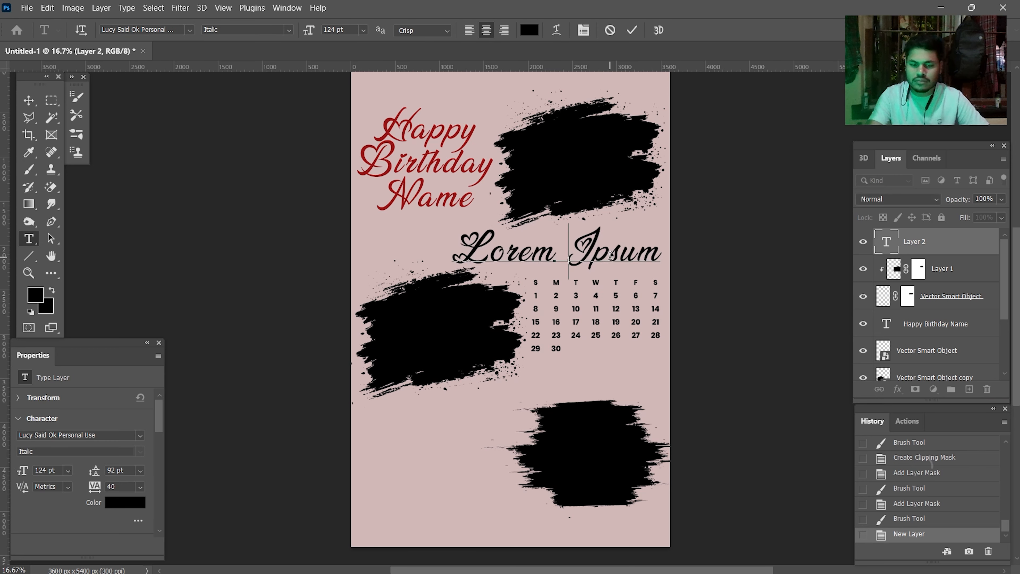
text(June)
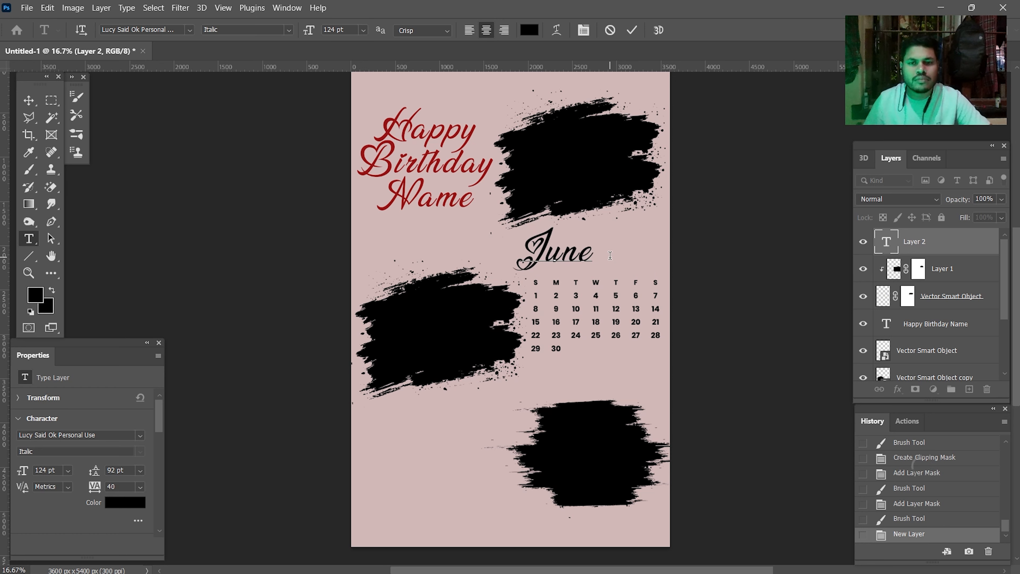
drag(601, 257, 517, 251)
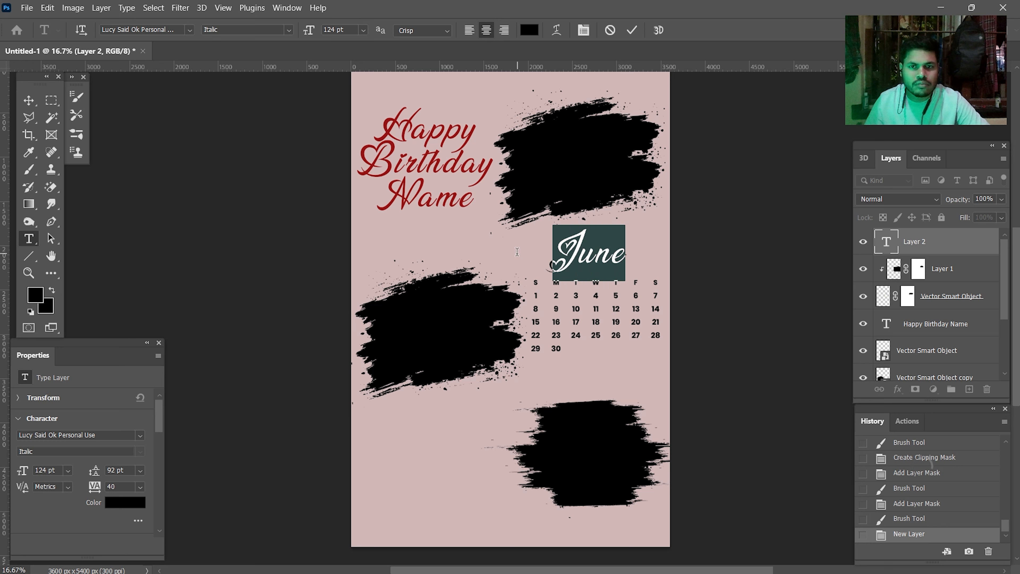
click(362, 29)
click(334, 193)
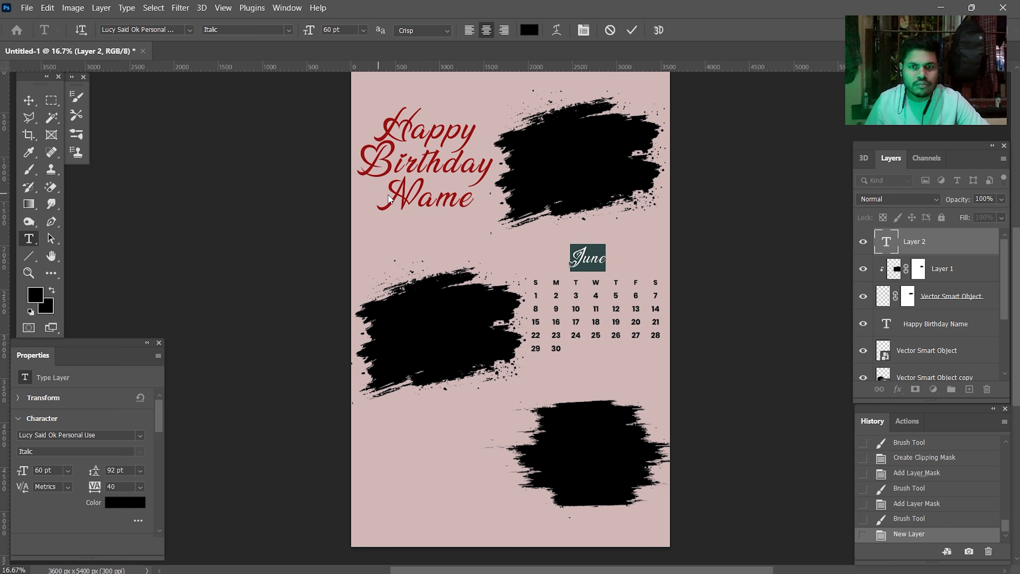
click(632, 30)
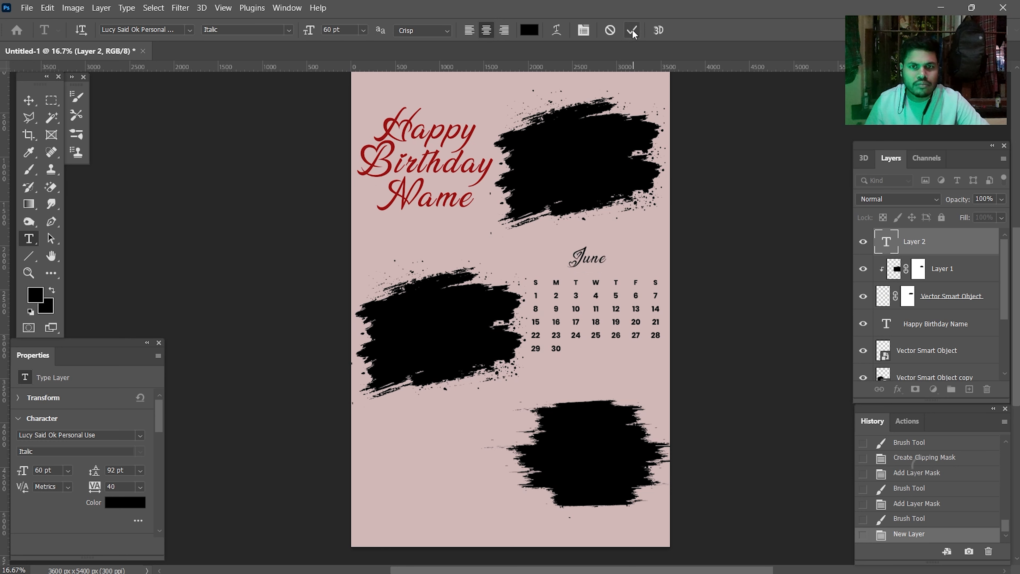
Step: Reposition the "June" text so it sits centred just above the calendar's weekday row
click(593, 255)
drag(634, 259, 641, 261)
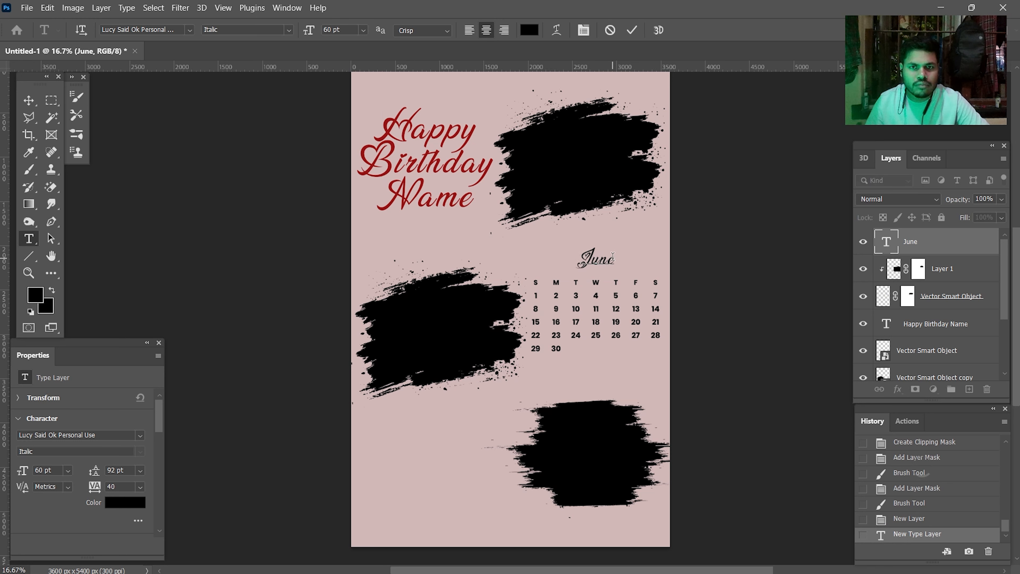
drag(624, 262, 620, 262)
click(633, 30)
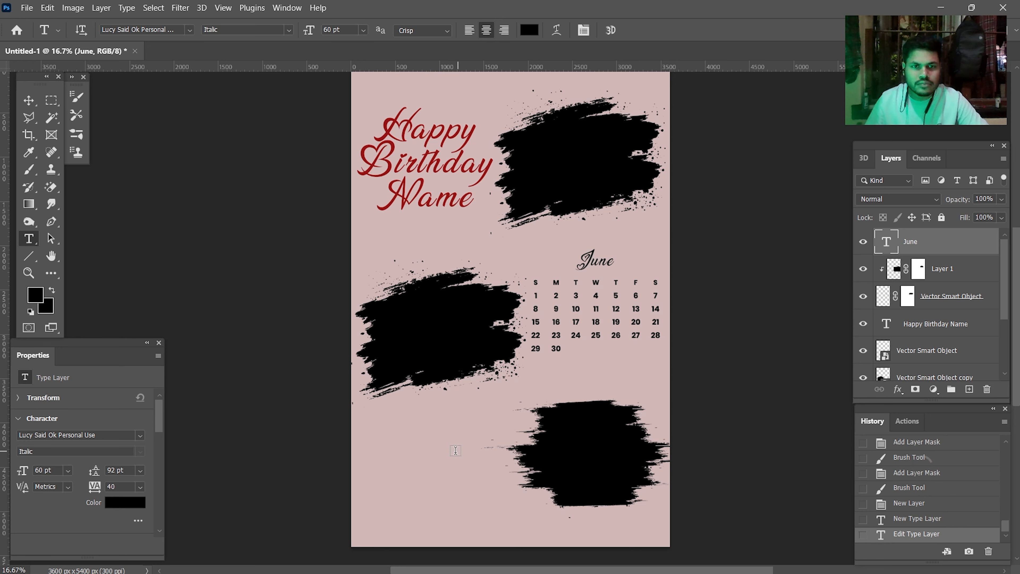
Step: Start a new text object in the empty area below the middle brush stroke
click(371, 424)
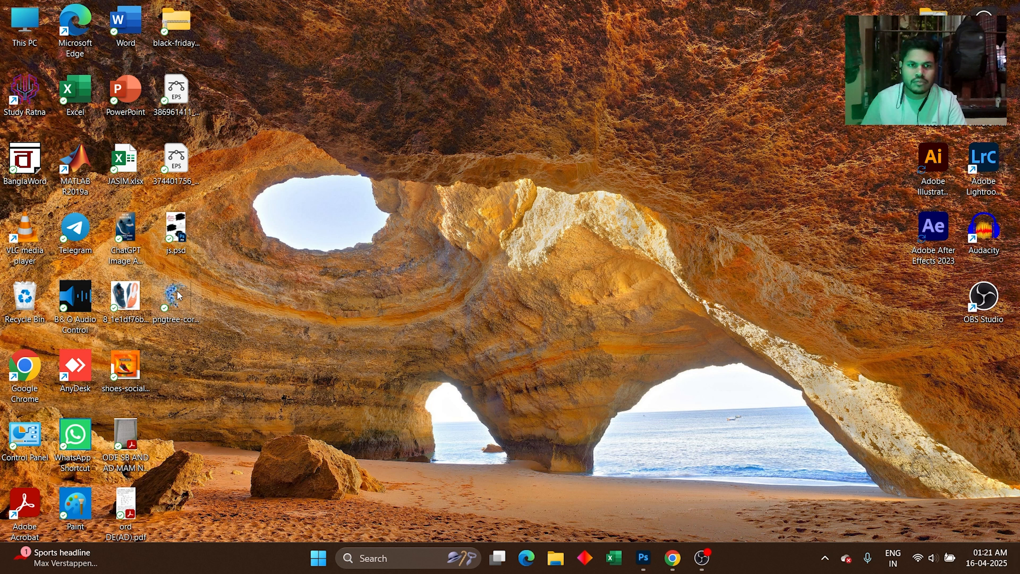
Step: Place the blue flower corner image from the desktop in the poster's upper-left corner, scaled to about 27% and rotated about 24°
drag(178, 292, 388, 153)
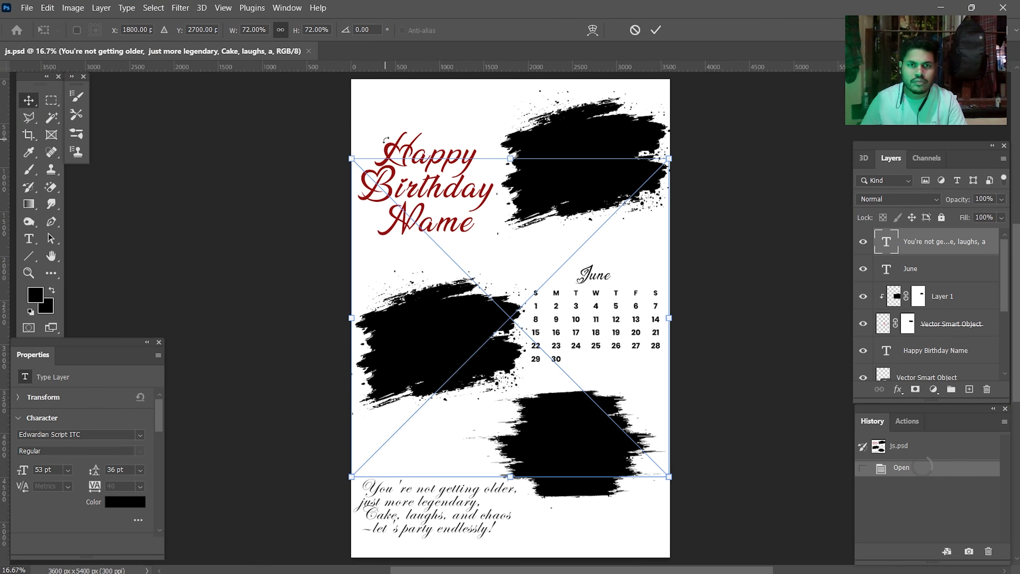
drag(486, 247, 472, 161)
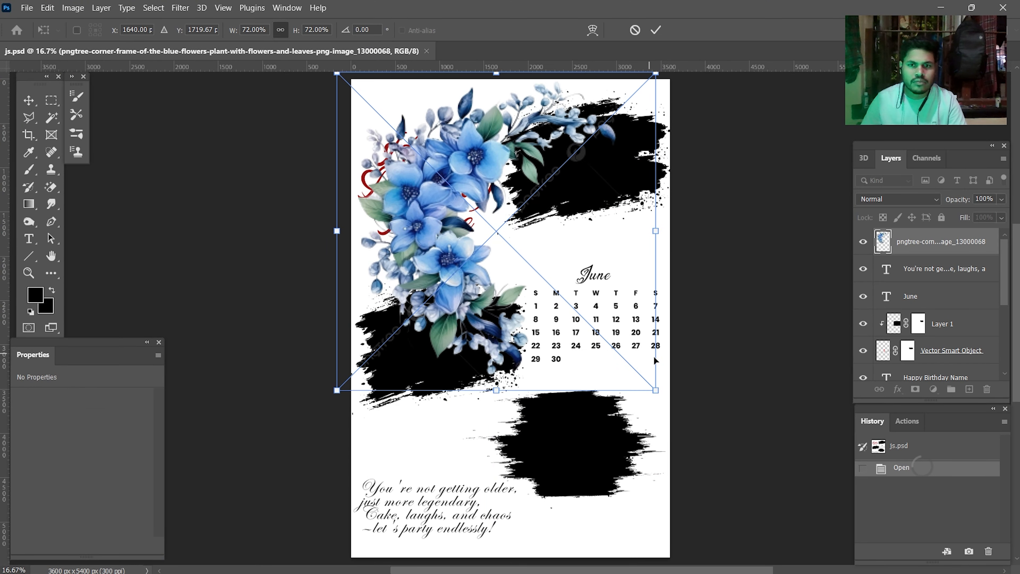
drag(661, 385, 514, 251)
drag(429, 187, 438, 194)
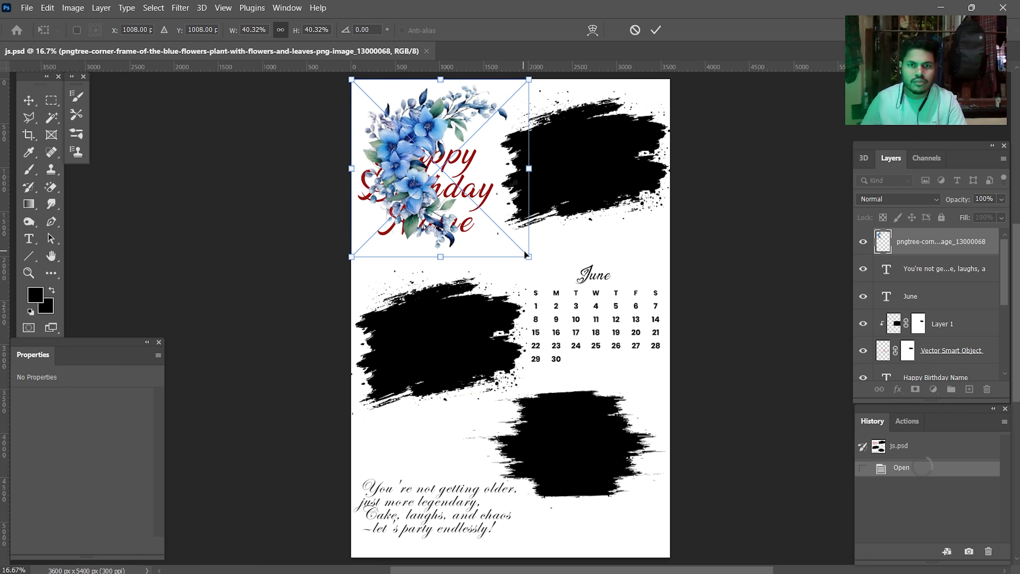
drag(527, 257, 470, 207)
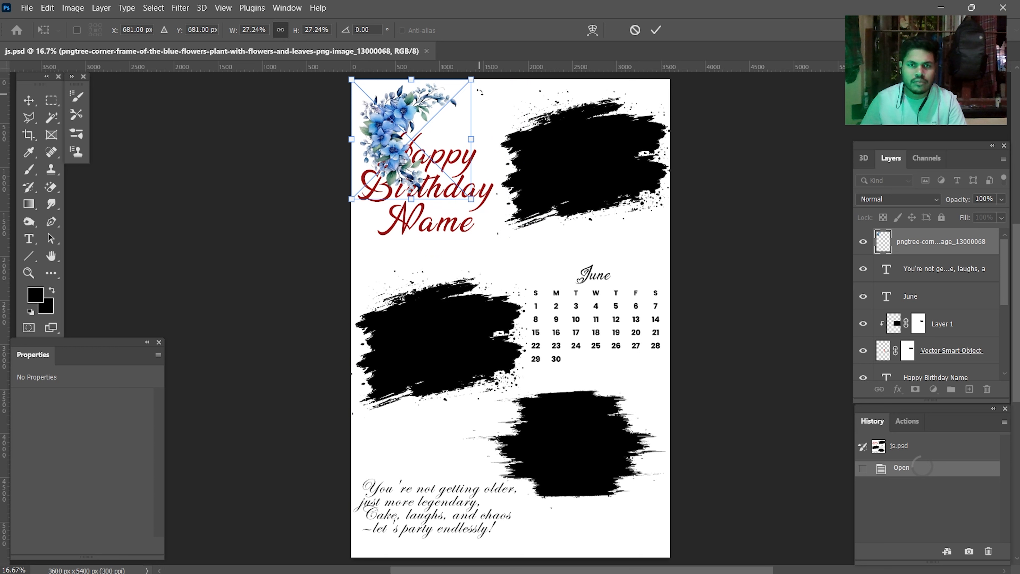
drag(477, 75, 502, 120)
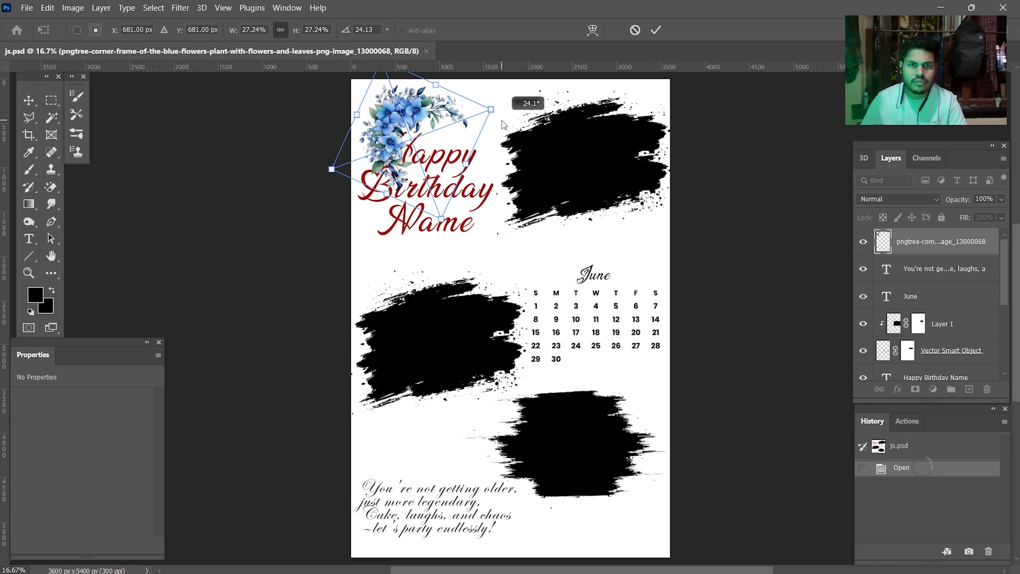
Step: Warp the blue flowers outward so they follow the poster's top and left edges around the heading
right_click(401, 120)
click(438, 260)
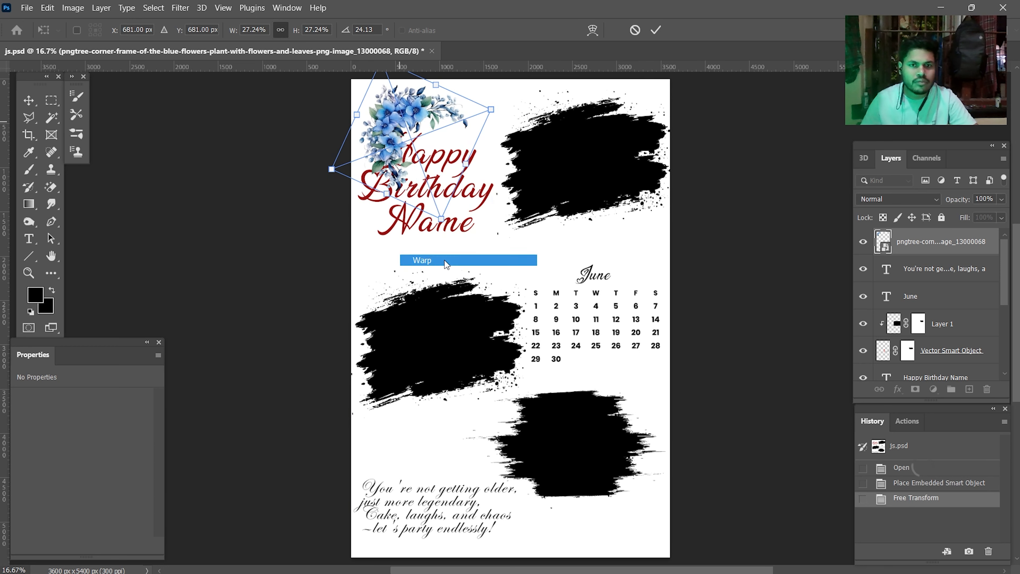
drag(368, 186, 328, 172)
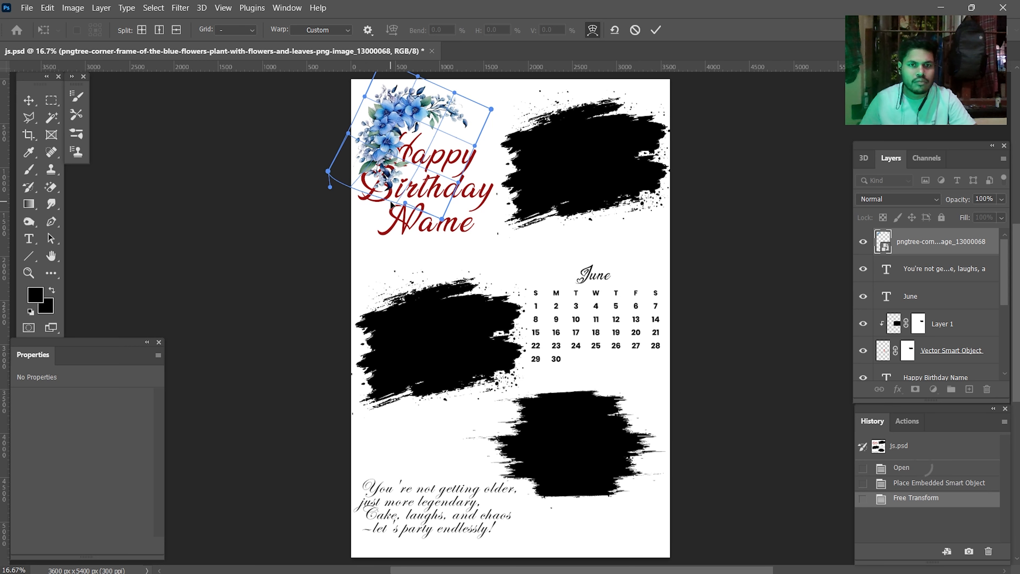
drag(404, 204, 361, 235)
drag(458, 93, 531, 97)
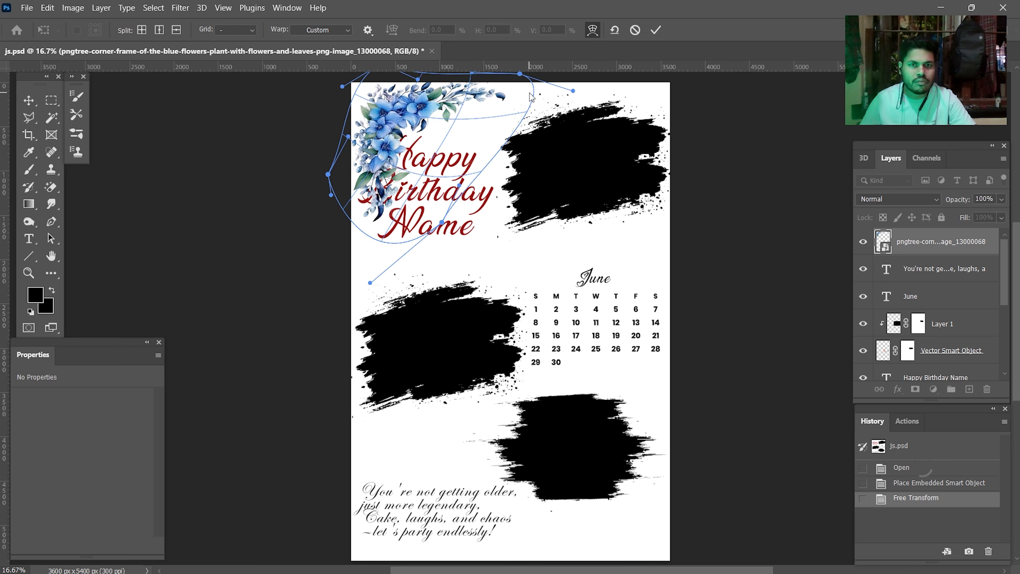
drag(382, 100, 369, 90)
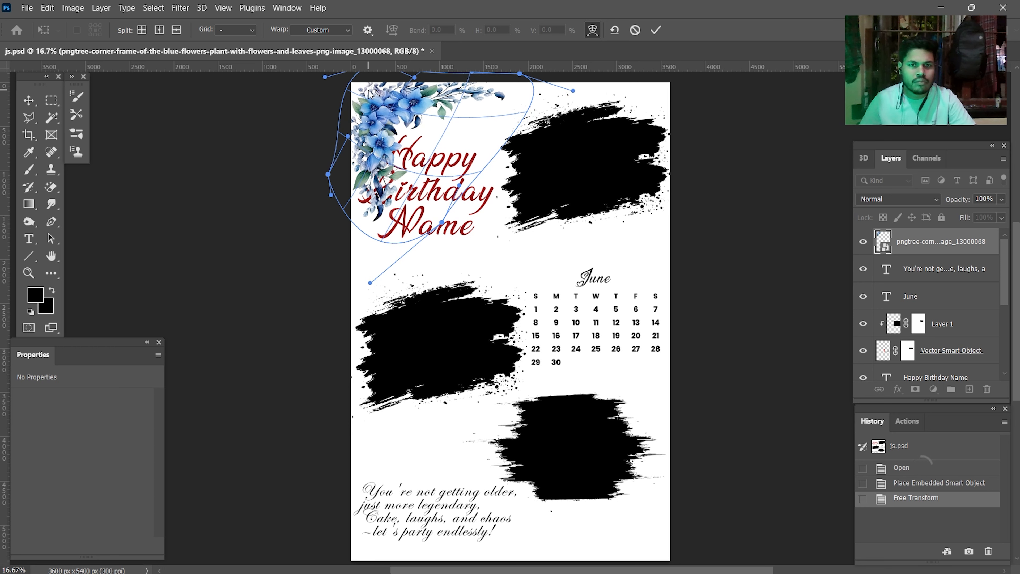
click(657, 30)
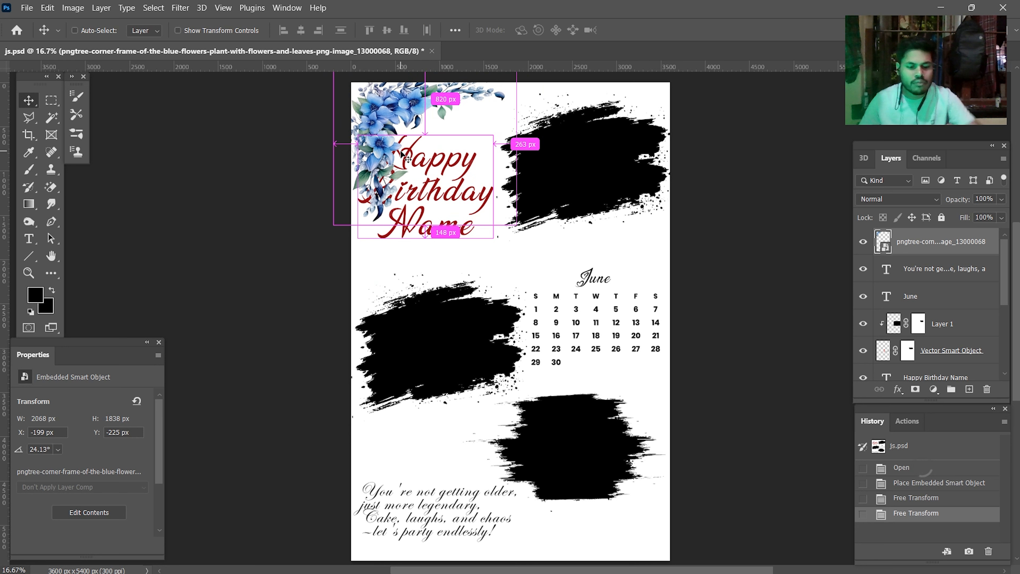
Step: Scale the warped flowers to about 94%, rotate them slightly clockwise, and tuck them into the upper-left corner clear of the heading
key(ctrl+t)
drag(465, 322, 449, 265)
mouse_move(455, 164)
mouse_down()
mouse_move(444, 197)
mouse_move(445, 173)
mouse_up()
drag(557, 96, 561, 113)
drag(463, 119, 452, 112)
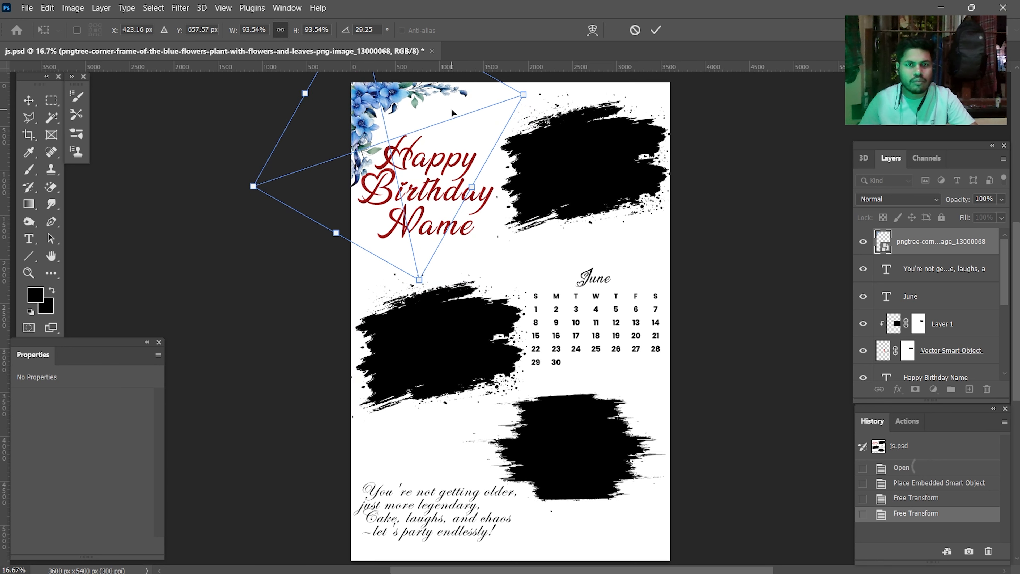
drag(546, 101, 547, 105)
drag(482, 121, 486, 128)
click(654, 32)
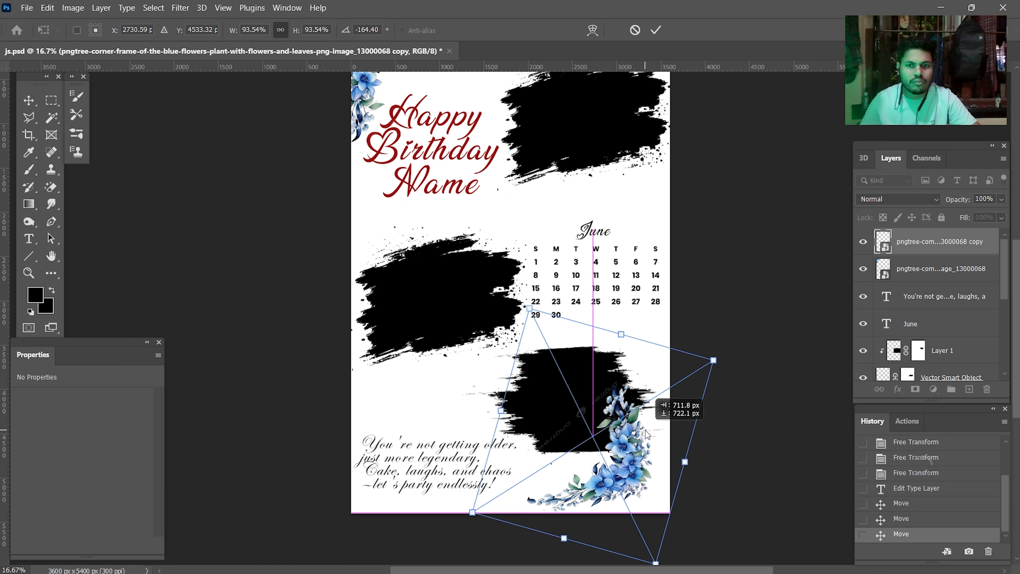
Step: Move the rotated flower copy into the poster's lower-right corner and apply the transform
drag(648, 430, 674, 446)
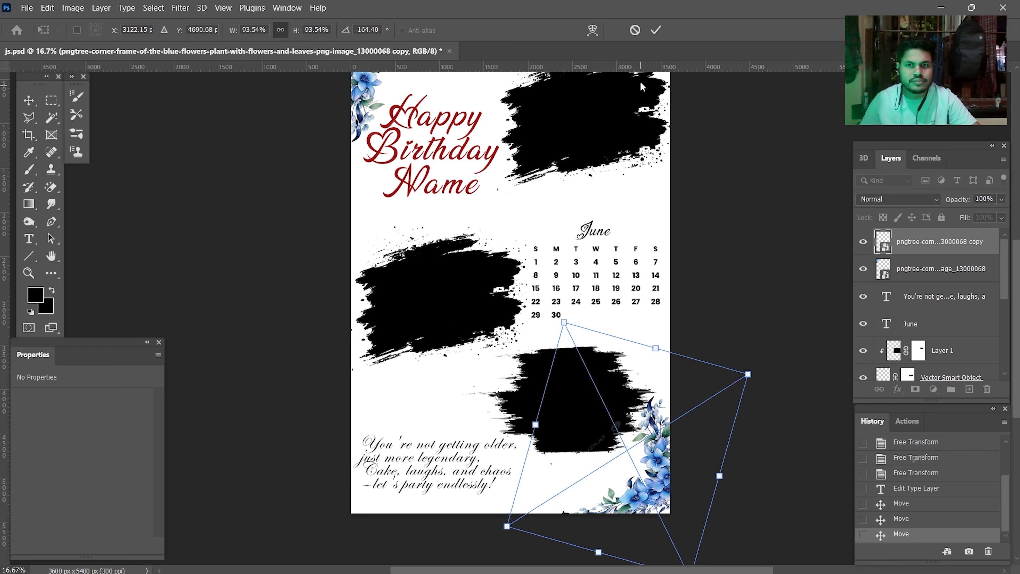
click(661, 33)
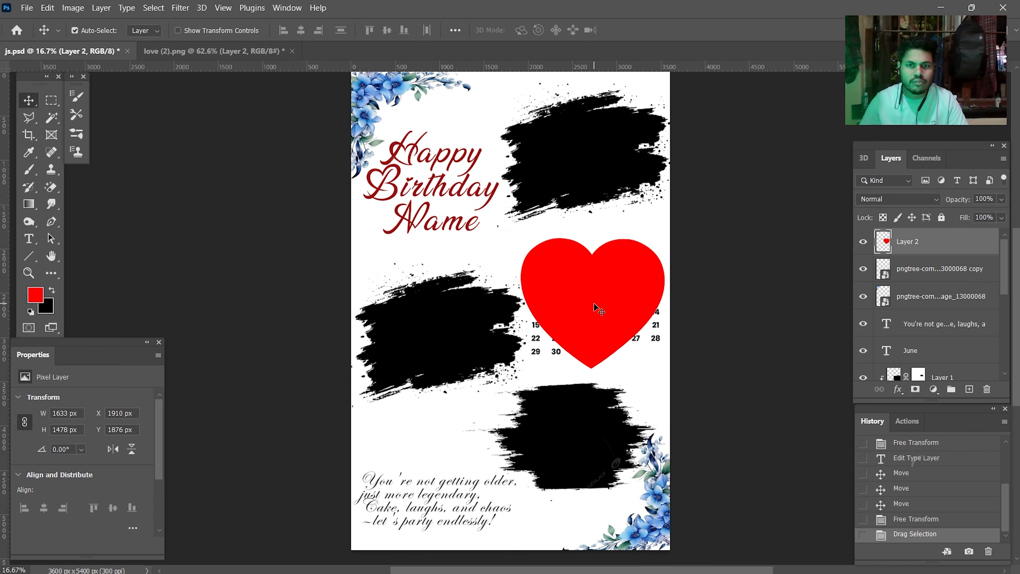
Step: Shrink the red heart to about 141 x 127 px and place it over the 5 in the June calendar
key(ctrl+t)
drag(521, 238, 601, 319)
key(ctrl+plus)
key(ctrl+plus)
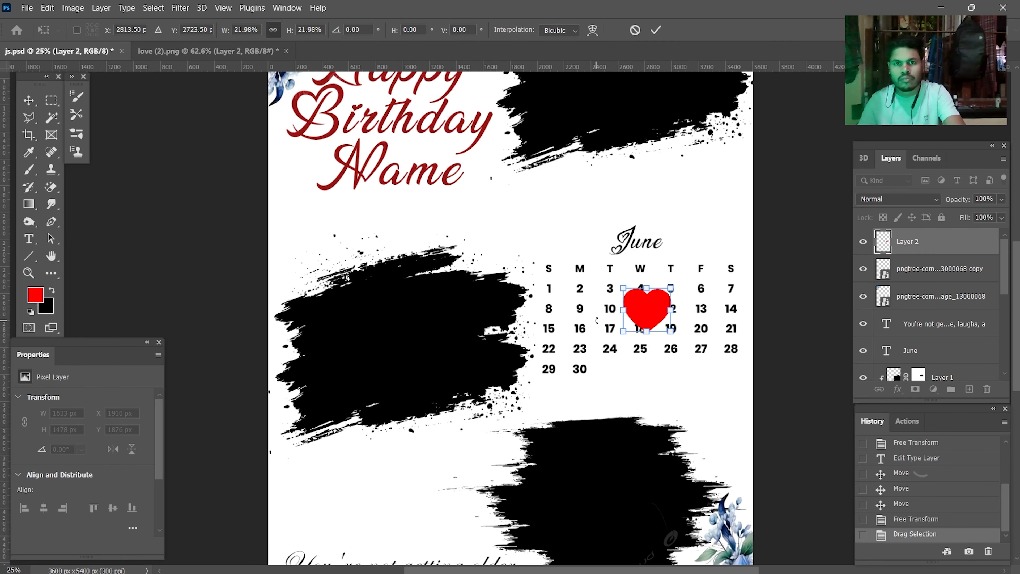
drag(663, 406, 528, 392)
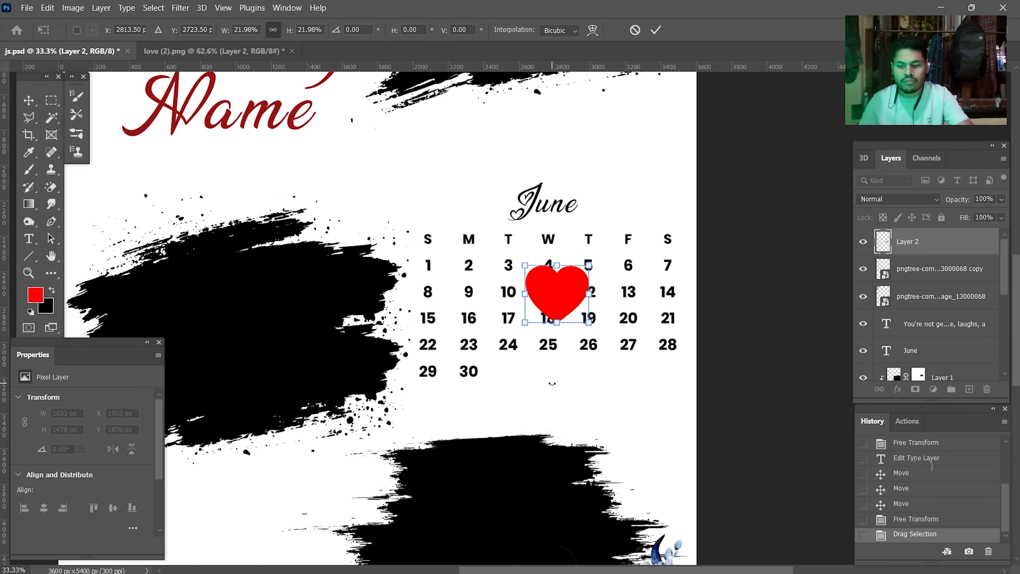
key(ctrl+plus)
drag(587, 423, 561, 417)
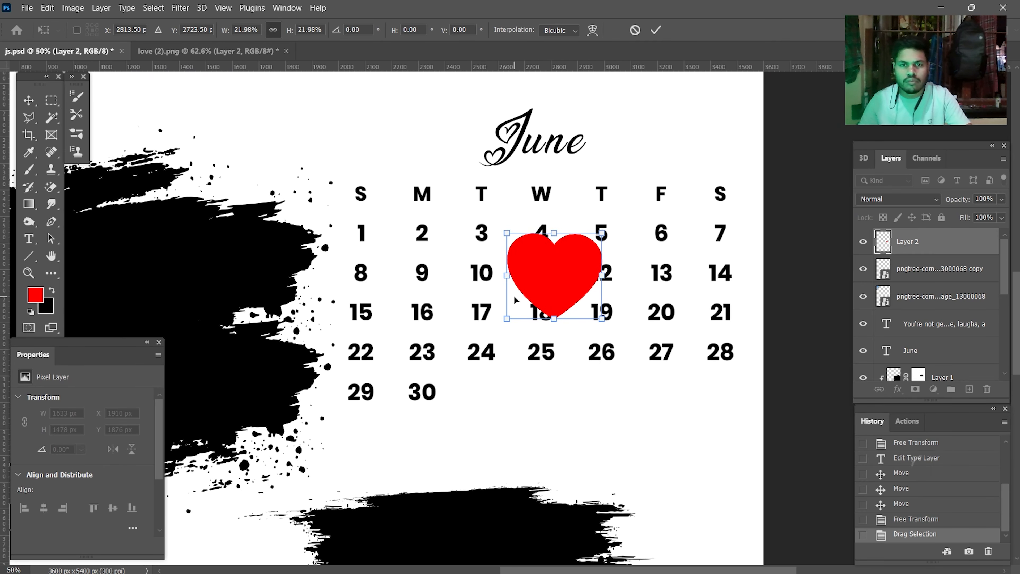
drag(511, 234, 593, 228)
click(656, 30)
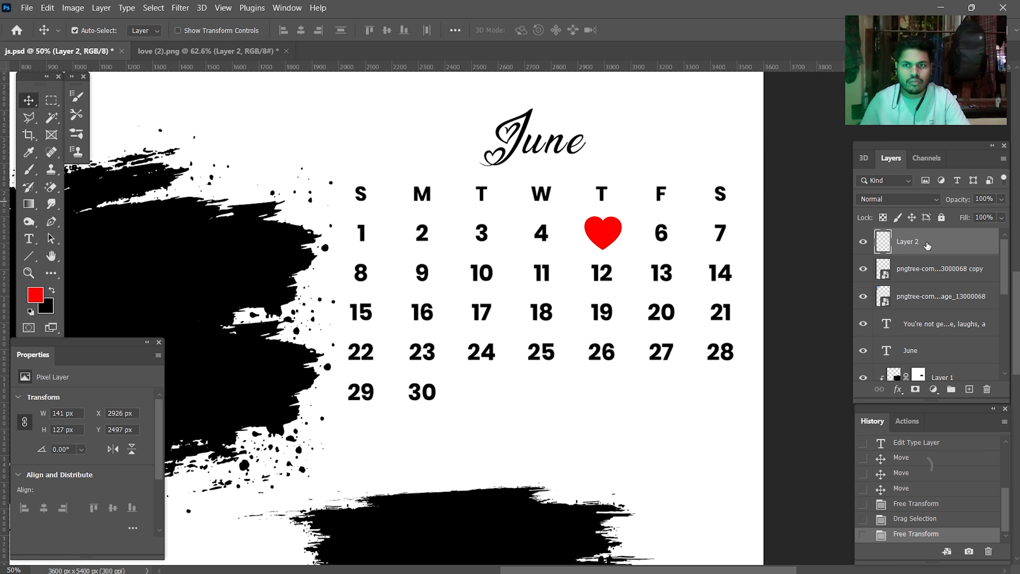
Step: Rename the heart layer "love" and move it below the calendar layer so the date shows over the heart
text(love)
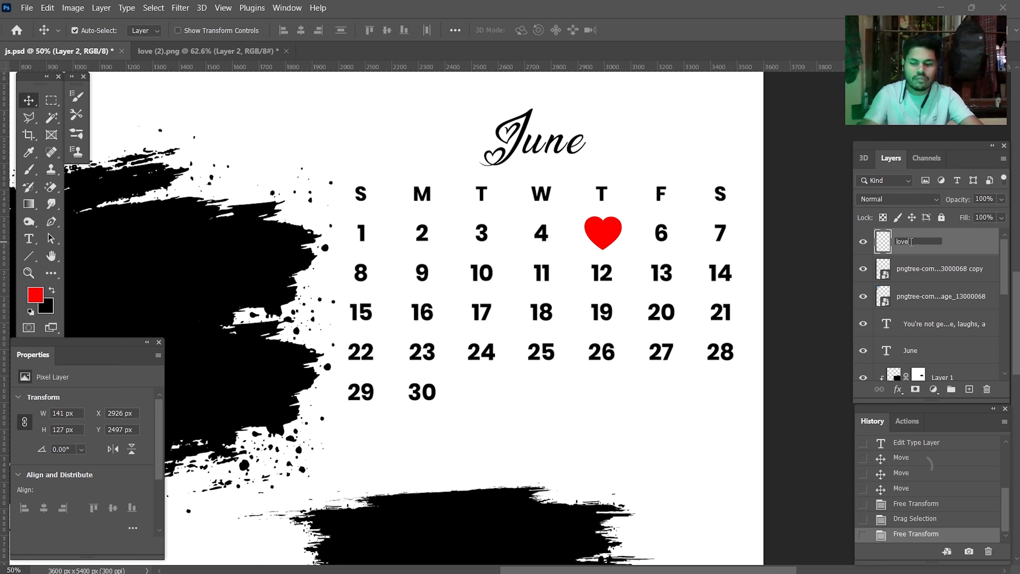
key(Return)
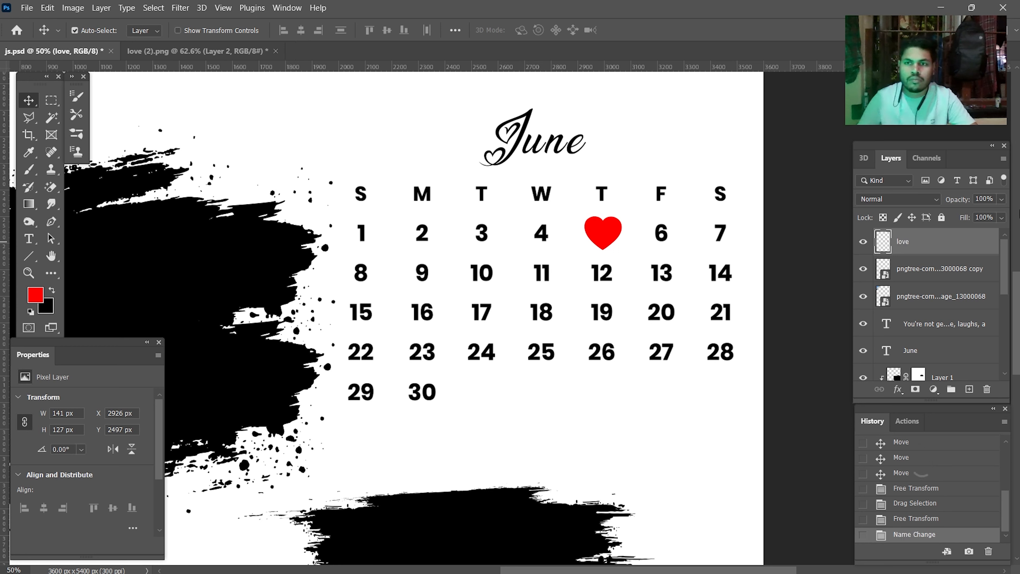
drag(931, 242, 949, 338)
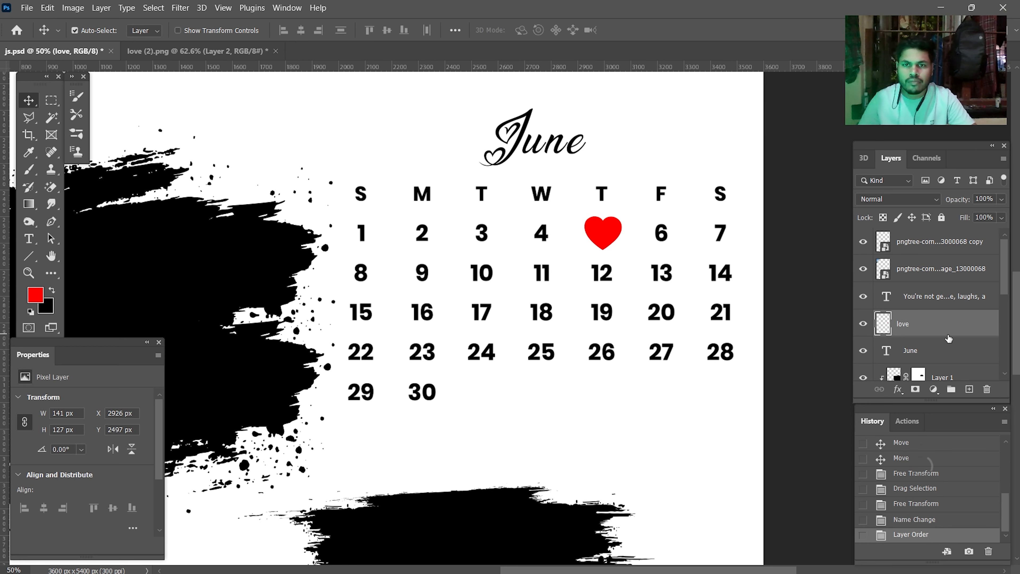
scroll(947, 337, down, 3)
drag(940, 244, 940, 337)
Step: Nudge the heart 12 px to the left so it is centred behind the 5
key(Left)
key(Left)
key(Left)
key(Left)
key(Left)
key(Left)
key(Left)
key(Left)
key(Left)
key(Left)
key(Left)
key(Left)
key(ctrl+minus)
key(ctrl+minus)
key(ctrl+minus)
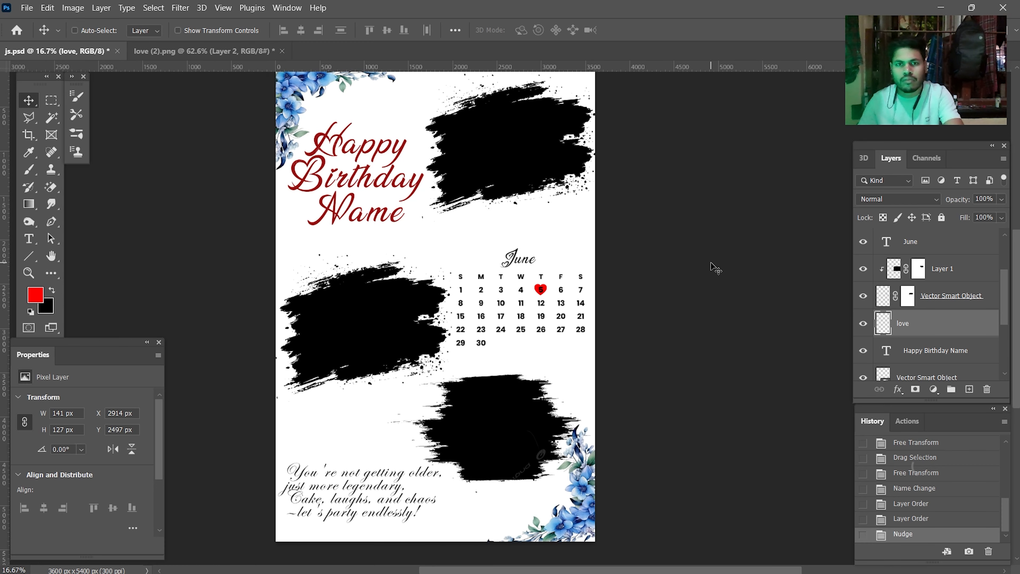
drag(690, 276, 781, 277)
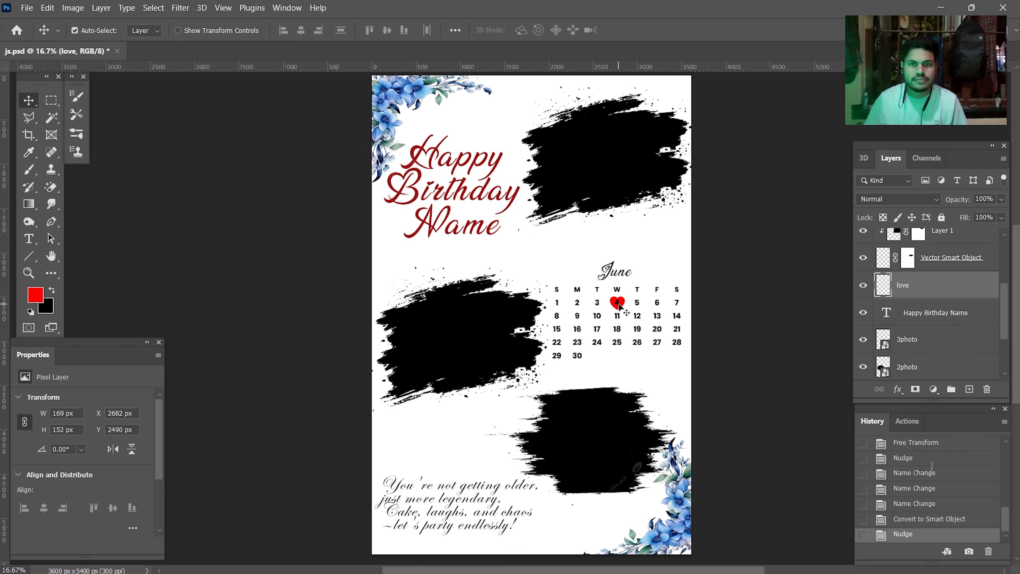
scroll(917, 329, down, 1)
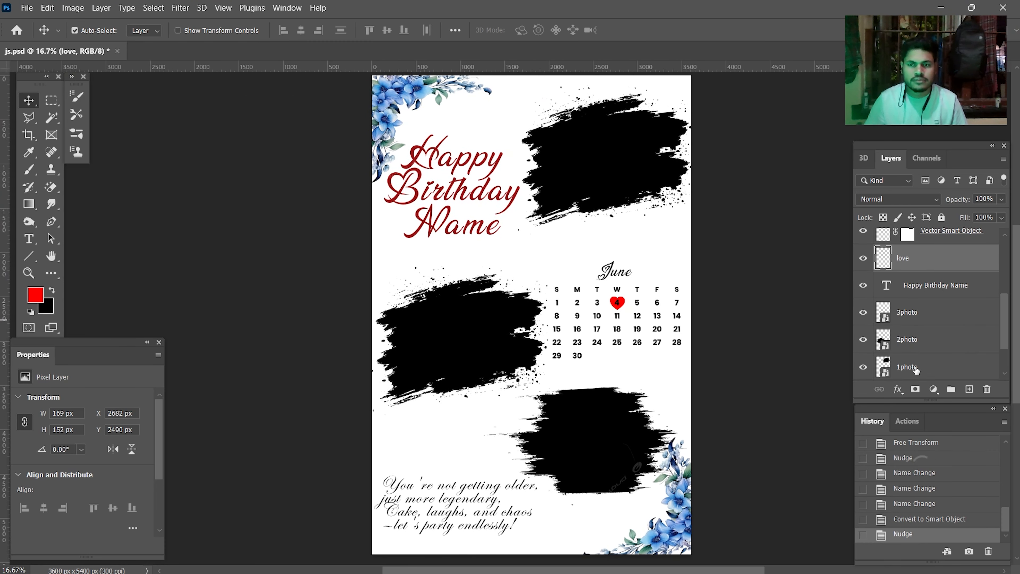